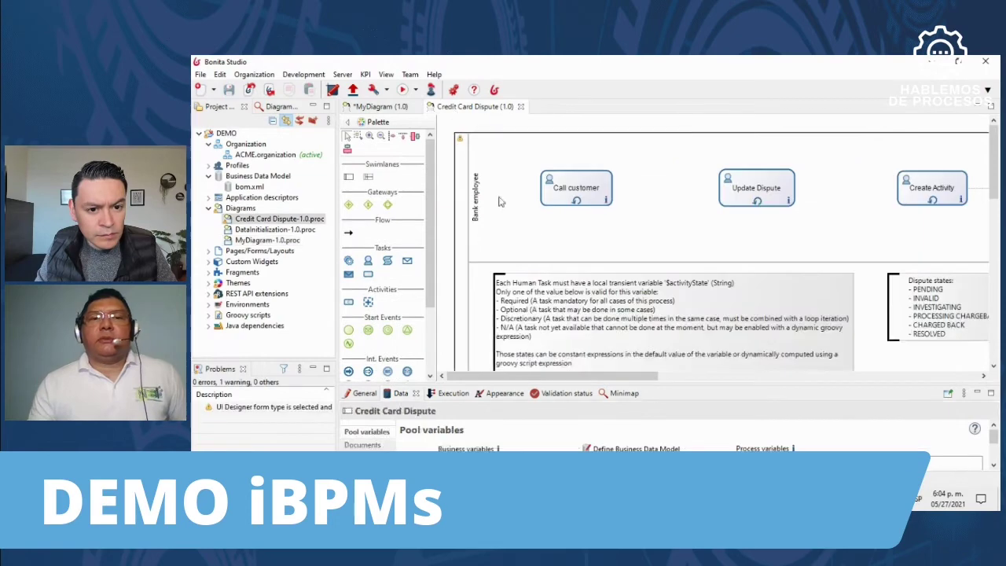
Examine the Credit Card Dispute diagram from the Bank employee lane down to the gateway flow
{"action": "mouse_move", "coordinate": [592, 378]}
{"action": "left_mouse_down"}
{"action": "mouse_move", "coordinate": [617, 378]}
{"action": "mouse_move", "coordinate": [592, 378]}
{"action": "left_mouse_up"}
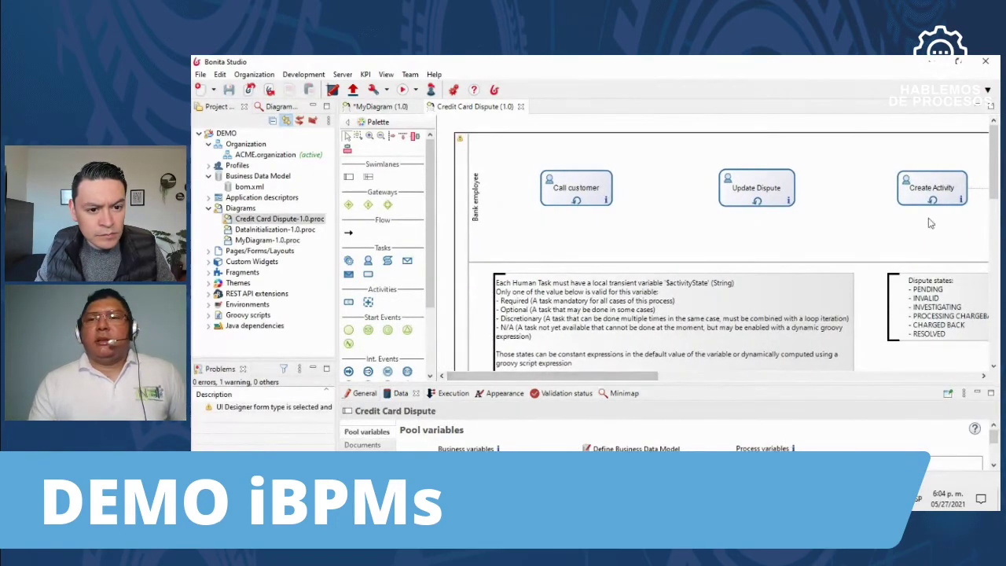
{"action": "left_click_drag", "start_coordinate": [996, 161], "coordinate": [1000, 252]}
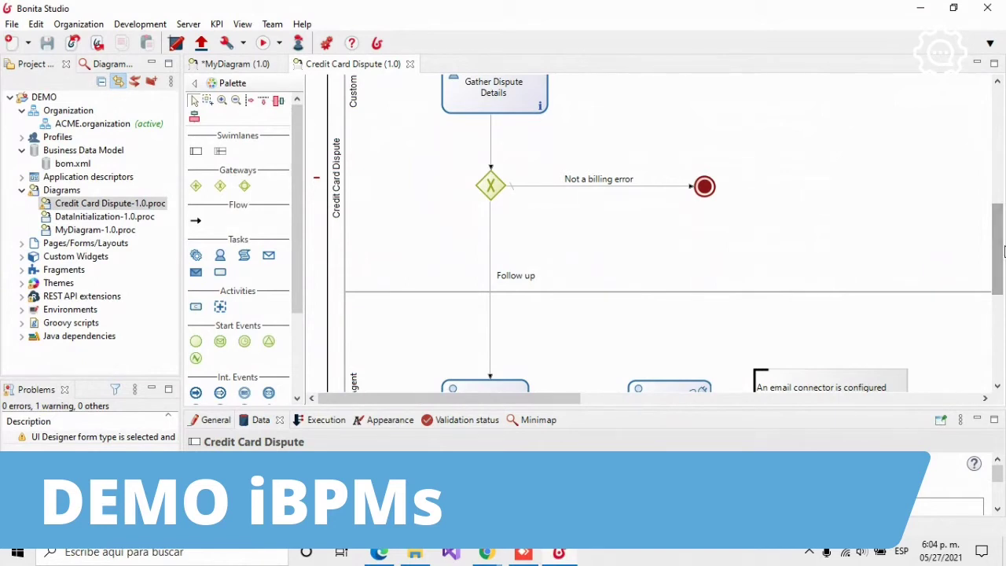
{"action": "left_click_drag", "start_coordinate": [1000, 252], "coordinate": [994, 140]}
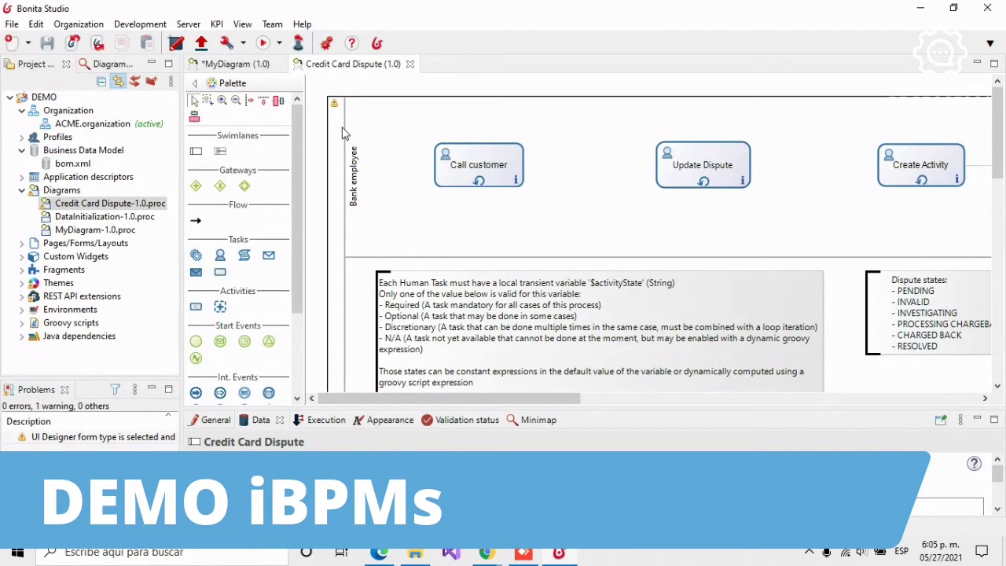
Switch to Bonita Portal in the browser and check which profiles are available to the signed-in account
{"action": "left_click", "coordinate": [299, 46]}
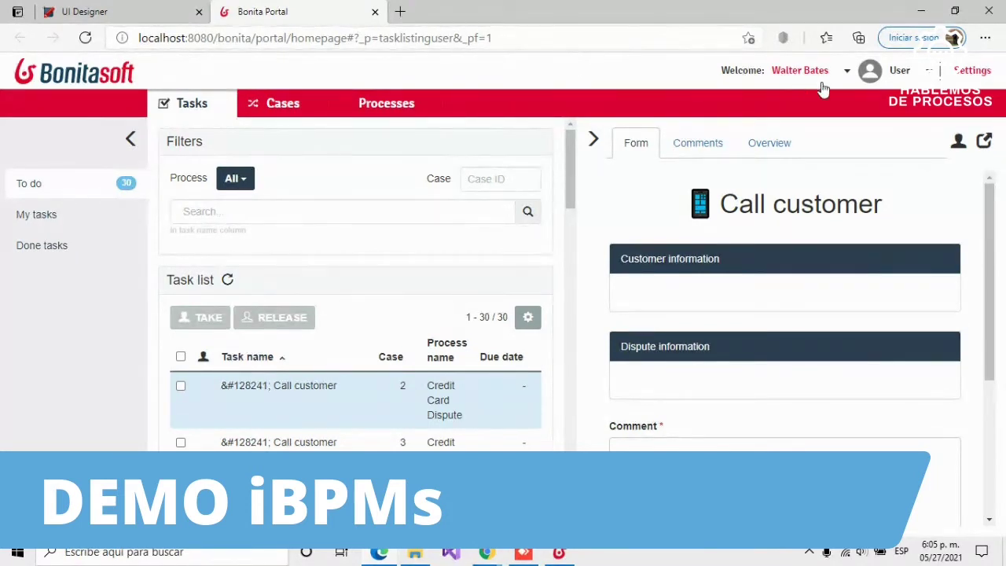
{"action": "left_click", "coordinate": [899, 79]}
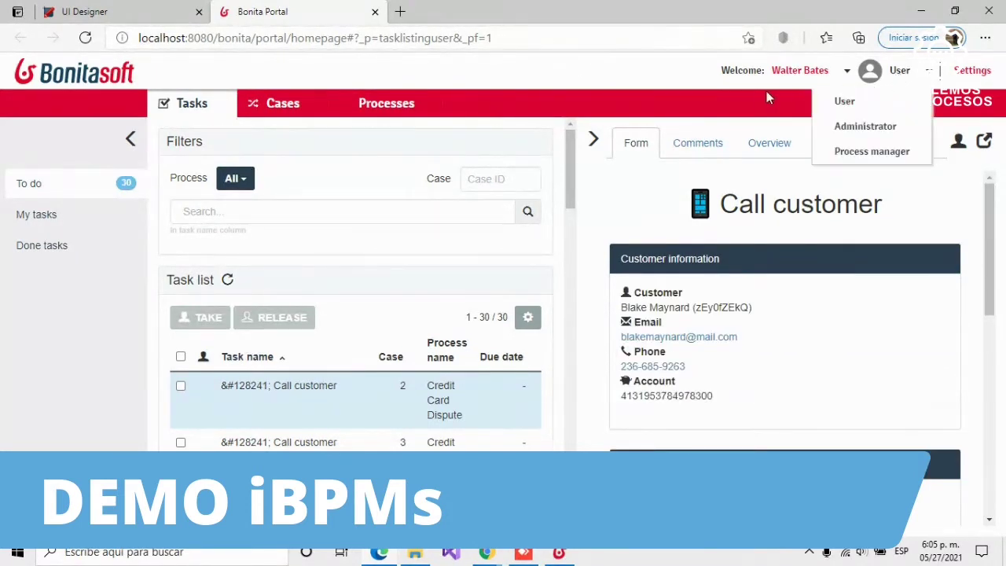
{"action": "left_click", "coordinate": [880, 78]}
{"action": "left_click", "coordinate": [894, 76]}
{"action": "left_click", "coordinate": [378, 108]}
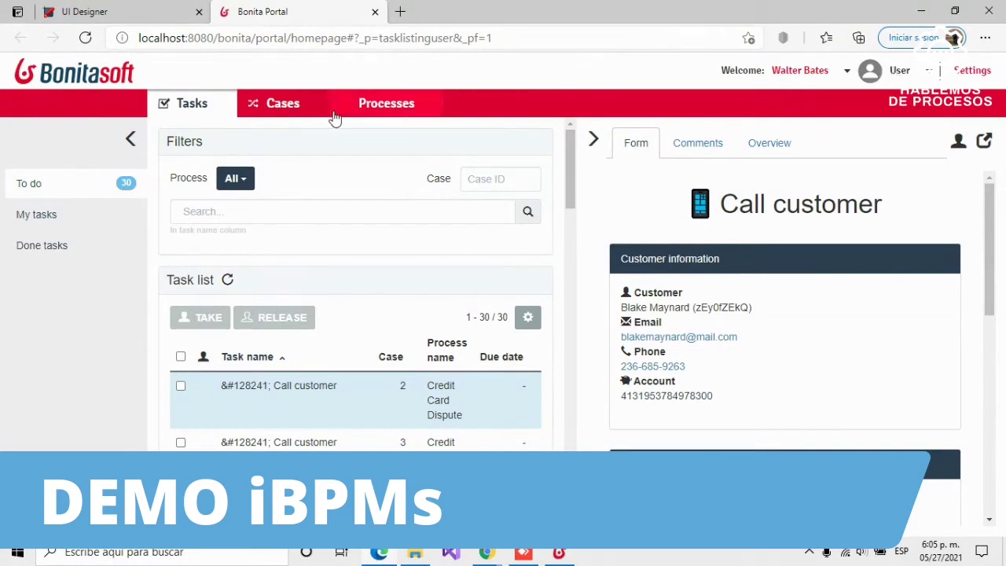
Look through the To do task list for the Credit Card Dispute process
{"action": "scroll", "coordinate": [381, 280], "scroll_direction": "down", "scroll_amount": 1}
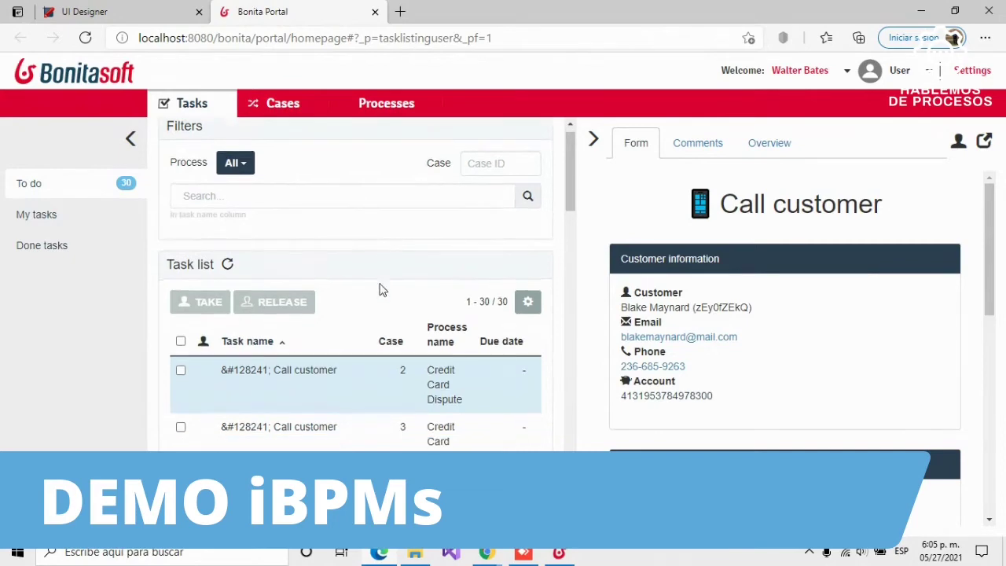
{"action": "scroll", "coordinate": [373, 354], "scroll_direction": "down", "scroll_amount": 10}
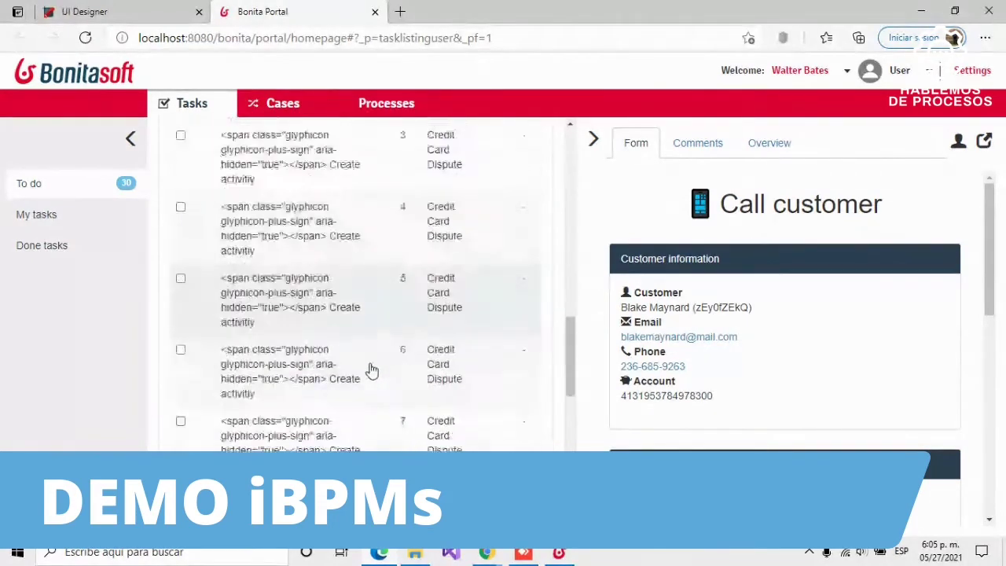
{"action": "scroll", "coordinate": [373, 369], "scroll_direction": "down", "scroll_amount": 5}
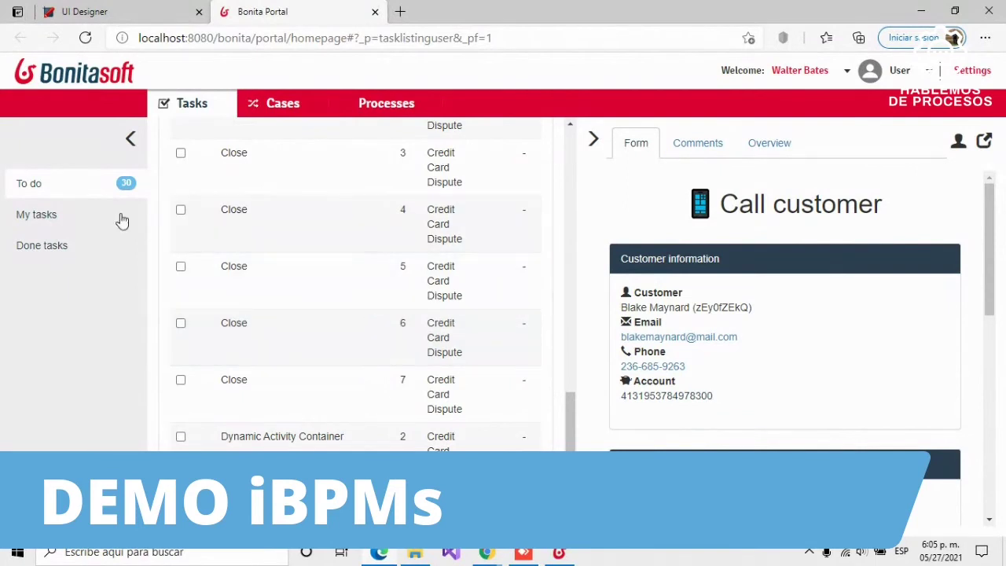
{"action": "mouse_move", "coordinate": [772, 283]}
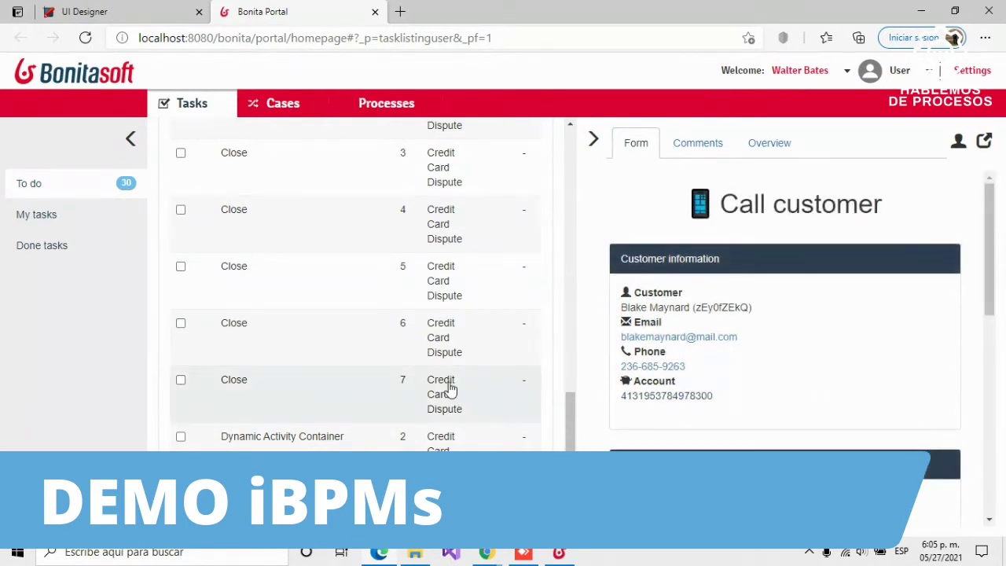
View the archived cases and the list of processes that can be started
{"action": "left_click", "coordinate": [288, 107]}
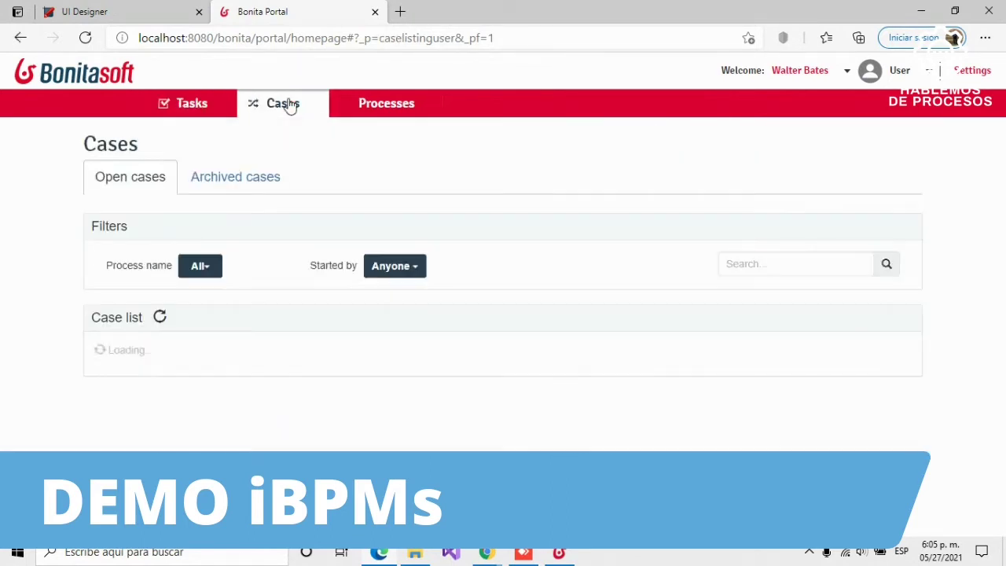
{"action": "left_click", "coordinate": [233, 179]}
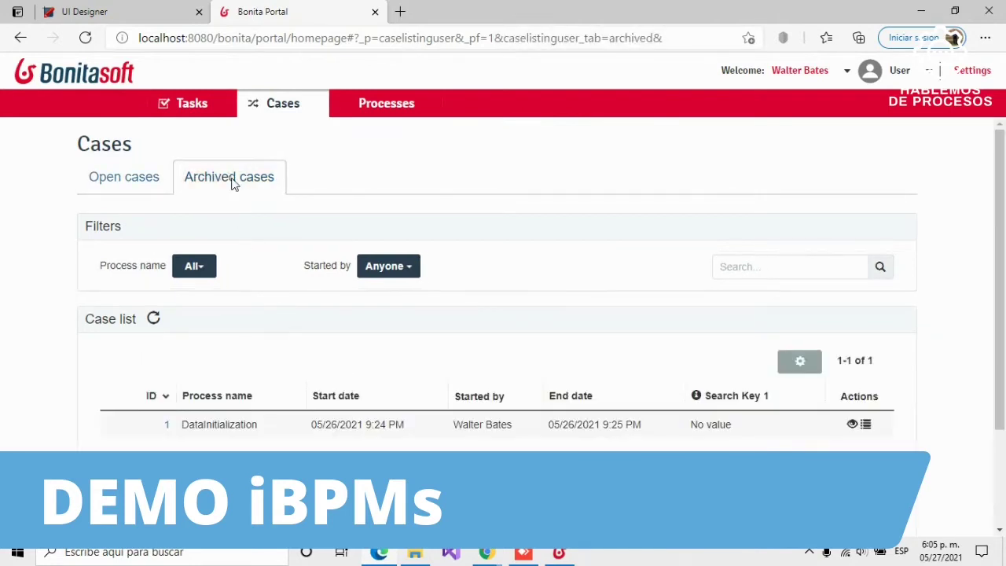
{"action": "left_click", "coordinate": [382, 105]}
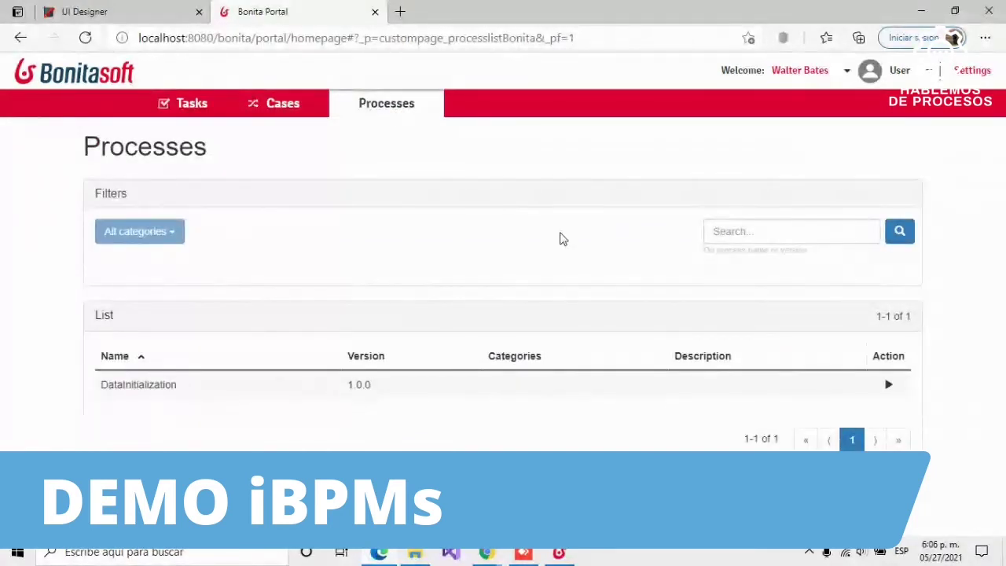
Change to the Administrator profile and launch the Credit Card Dispute Resolution application from the application list
{"action": "left_click", "coordinate": [912, 74]}
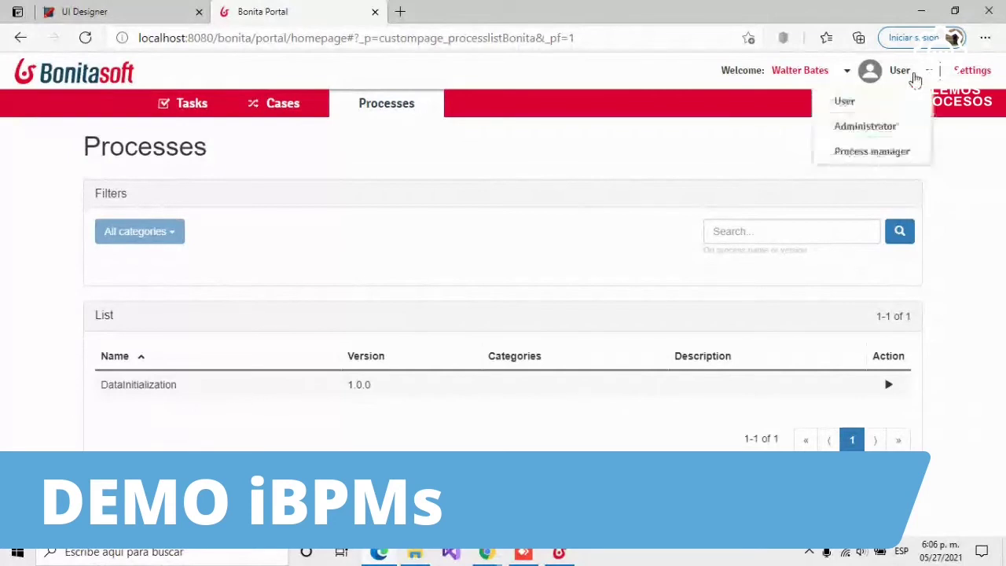
{"action": "left_click", "coordinate": [855, 128]}
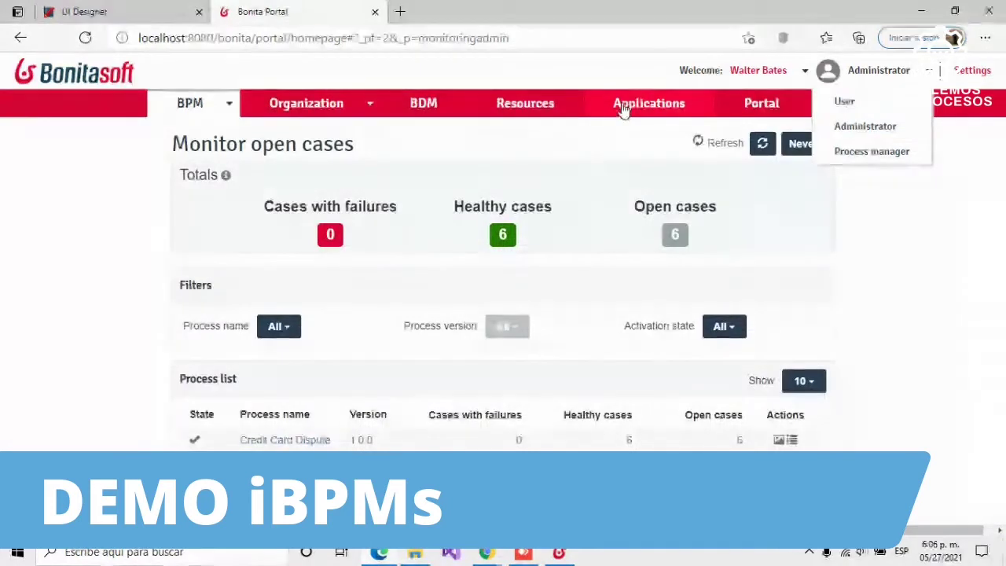
{"action": "left_click", "coordinate": [625, 108]}
{"action": "left_click", "coordinate": [503, 240]}
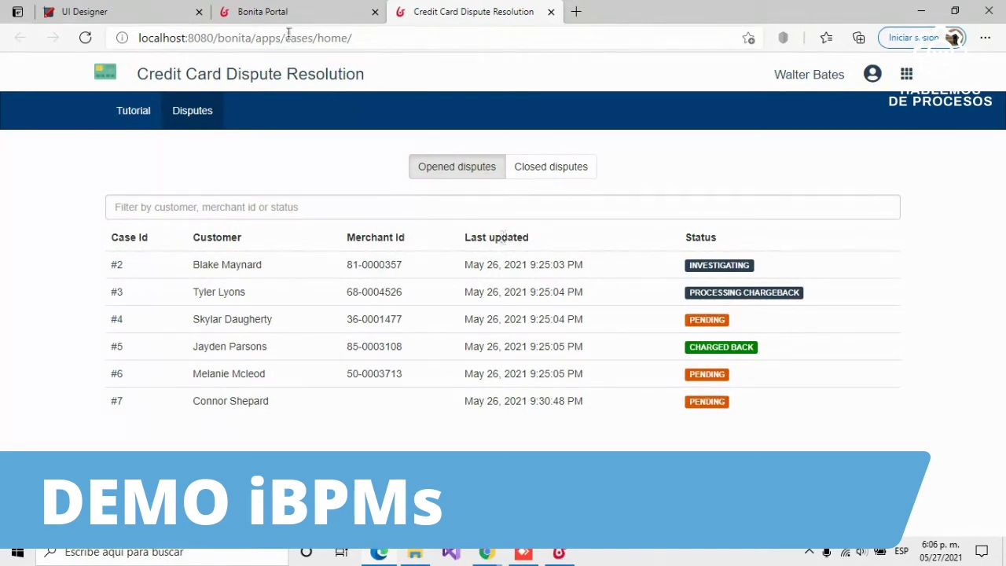
Return to Bonita Portal and change back to the User profile
{"action": "left_click", "coordinate": [243, 12]}
{"action": "left_click", "coordinate": [872, 72]}
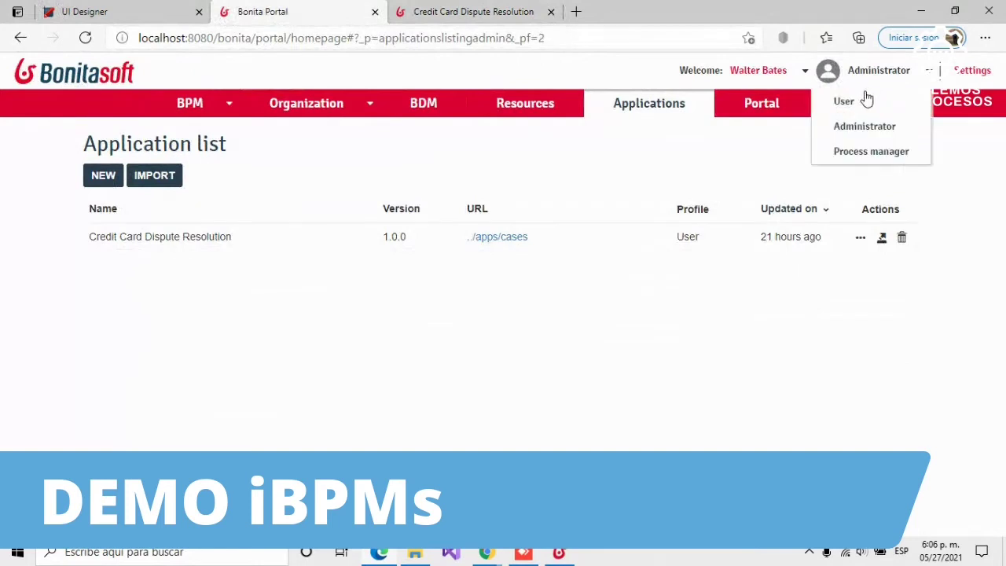
{"action": "left_click", "coordinate": [864, 100]}
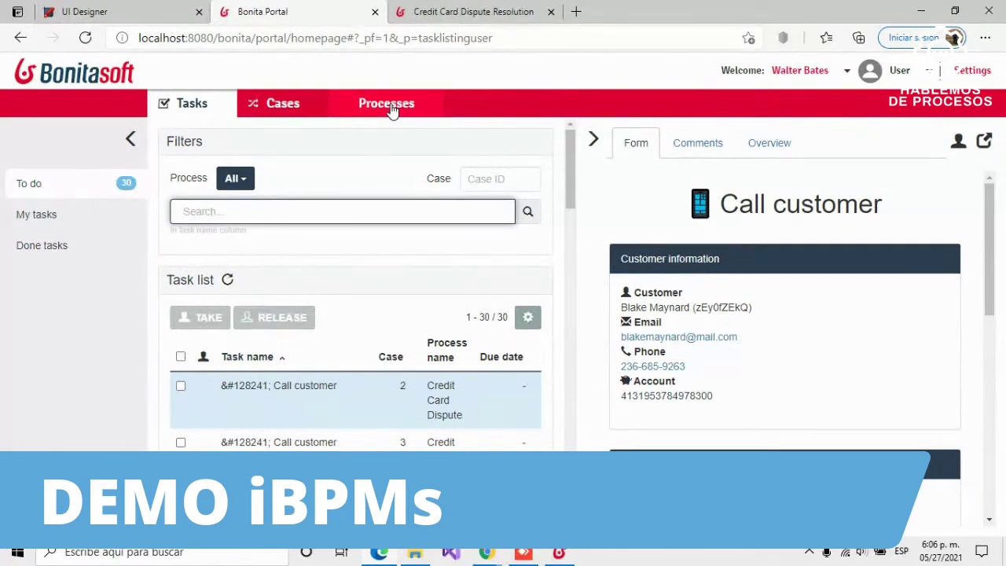
Open case #2 in the Credit Card Dispute Resolution application and examine its dispute information, customer information, tasks and case history
{"action": "left_click", "coordinate": [445, 13]}
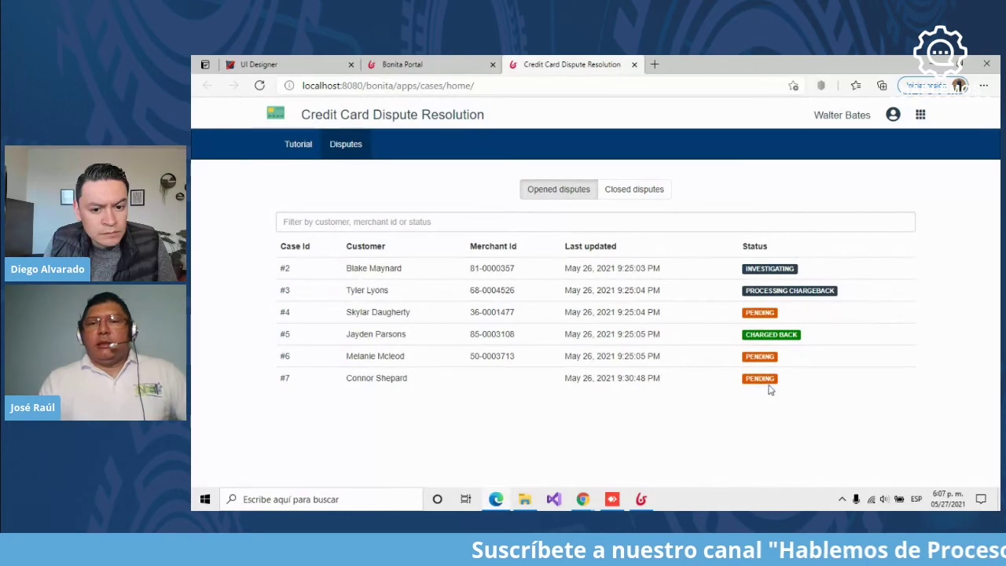
{"action": "left_click", "coordinate": [285, 269]}
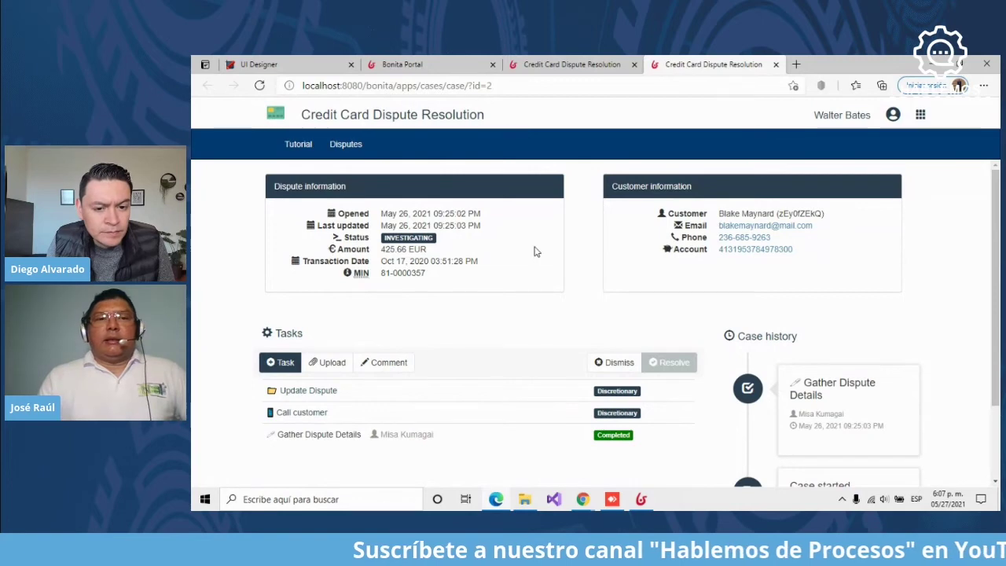
{"action": "scroll", "coordinate": [585, 244], "scroll_direction": "down", "scroll_amount": 1}
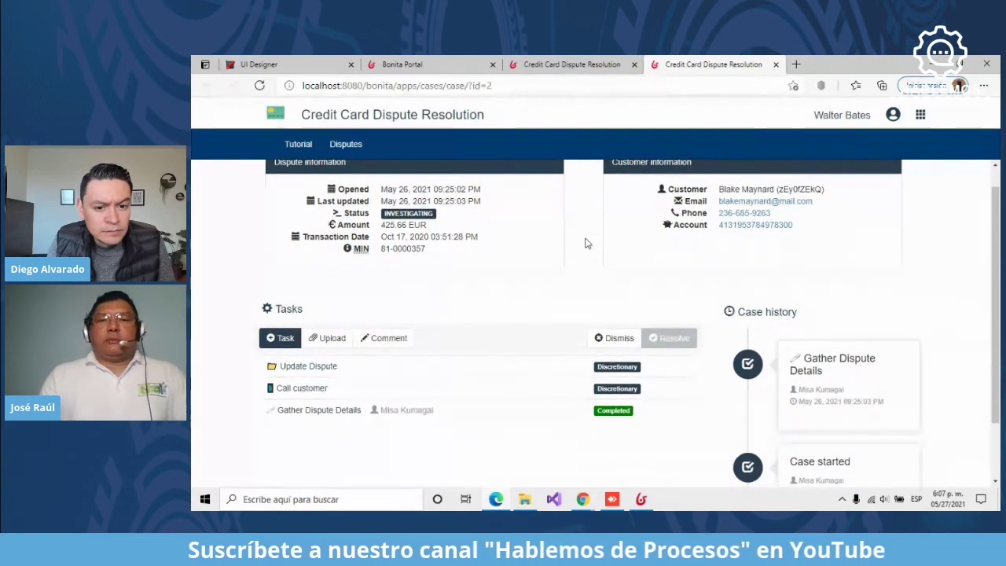
{"action": "scroll", "coordinate": [585, 244], "scroll_direction": "up", "scroll_amount": 1}
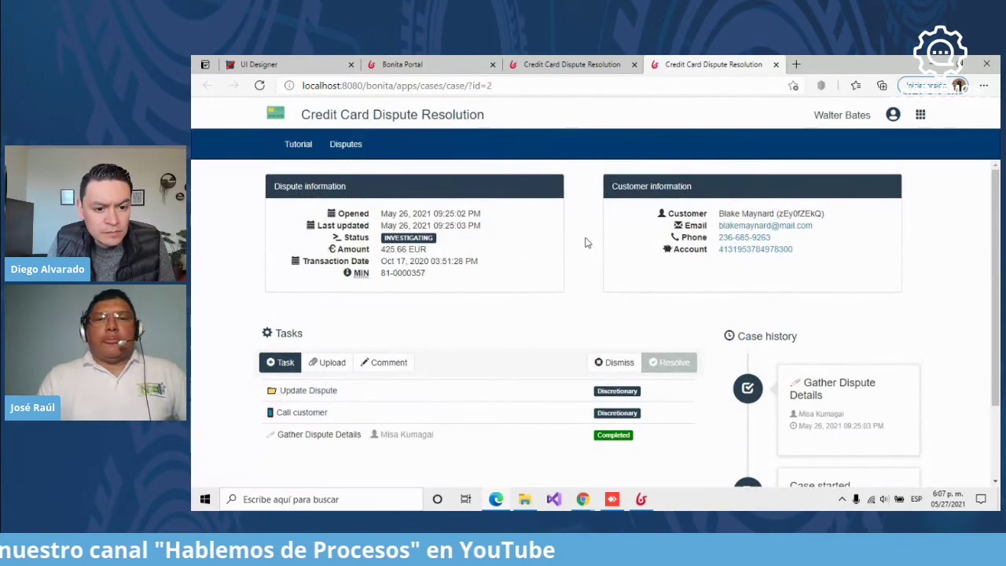
{"action": "scroll", "coordinate": [585, 243], "scroll_direction": "down", "scroll_amount": 1}
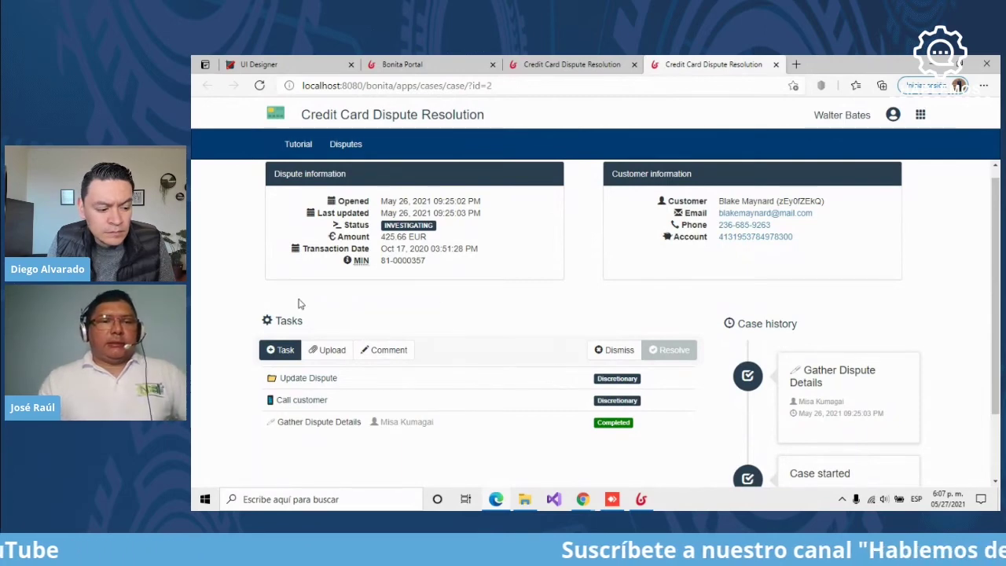
{"action": "scroll", "coordinate": [443, 338], "scroll_direction": "down", "scroll_amount": 1}
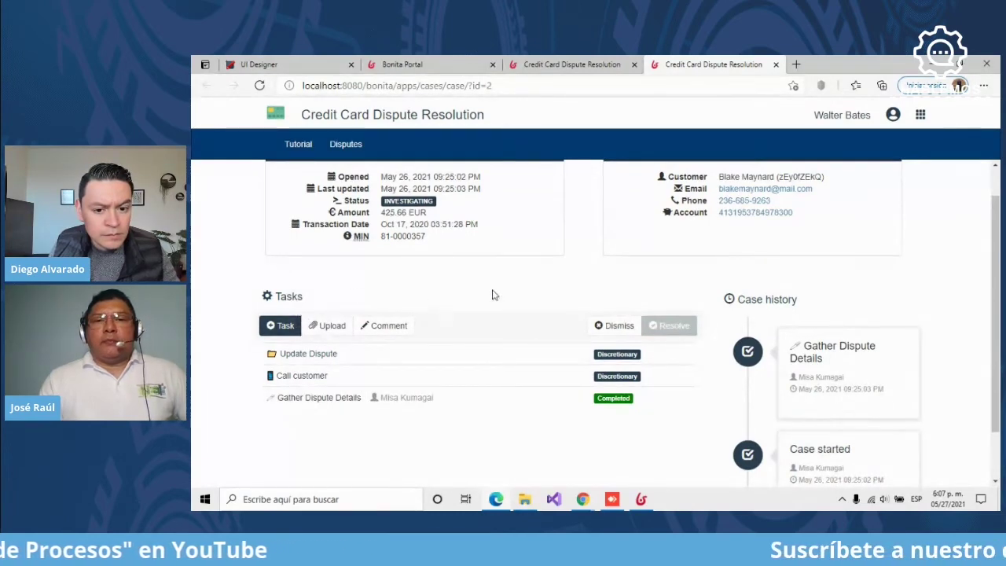
{"action": "scroll", "coordinate": [557, 265], "scroll_direction": "up", "scroll_amount": 1}
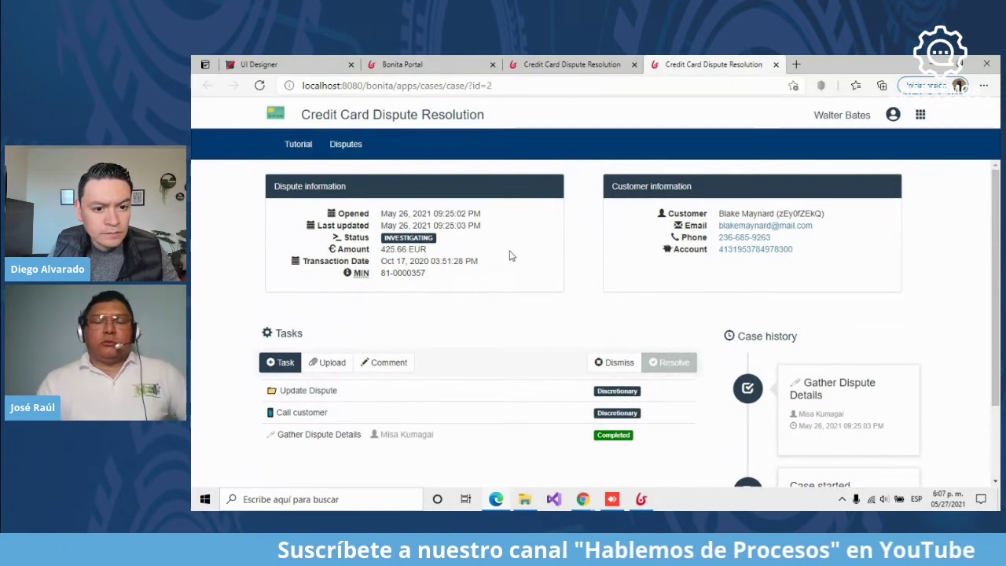
{"action": "scroll", "coordinate": [794, 299], "scroll_direction": "down", "scroll_amount": 1}
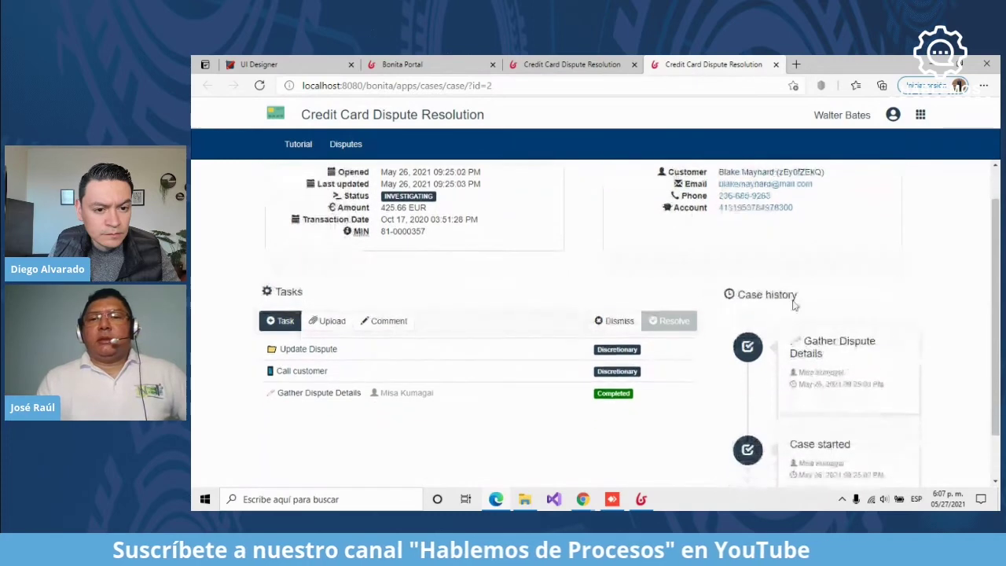
{"action": "scroll", "coordinate": [912, 338], "scroll_direction": "down", "scroll_amount": 1}
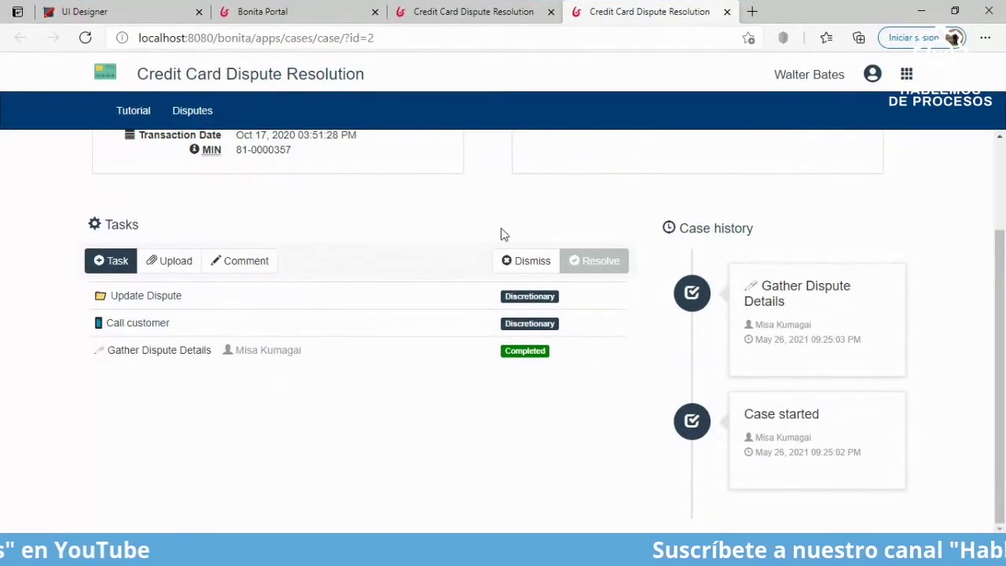
{"action": "scroll", "coordinate": [504, 235], "scroll_direction": "up", "scroll_amount": 2}
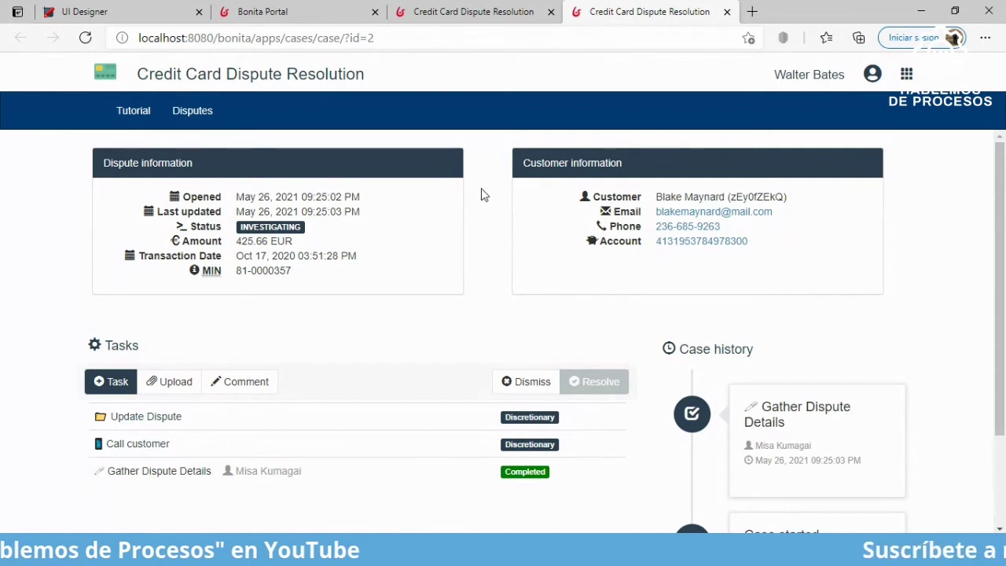
View the UI Designer home page, the opened disputes list and the Bonita Portal task list
{"action": "left_click", "coordinate": [110, 15]}
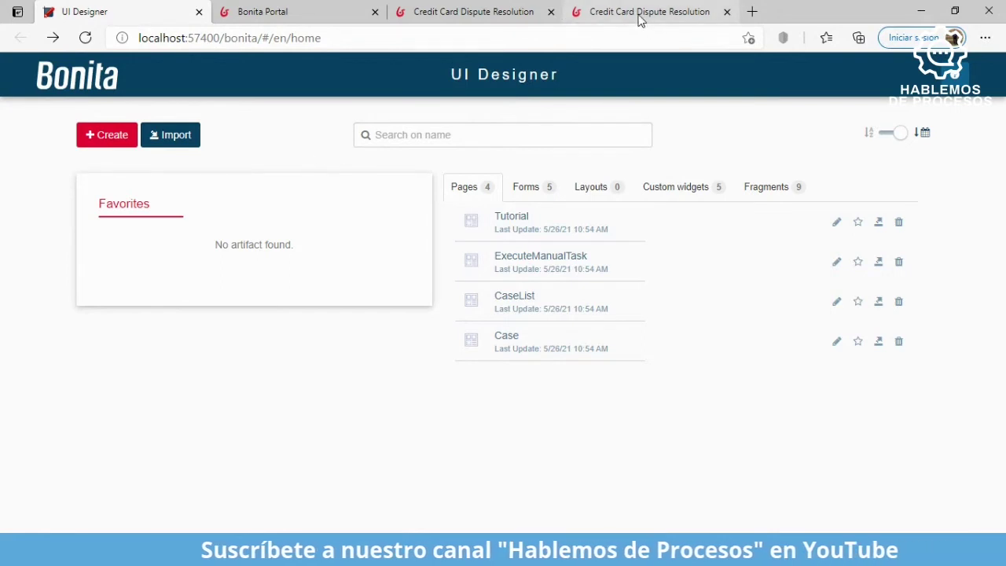
{"action": "left_click", "coordinate": [482, 17]}
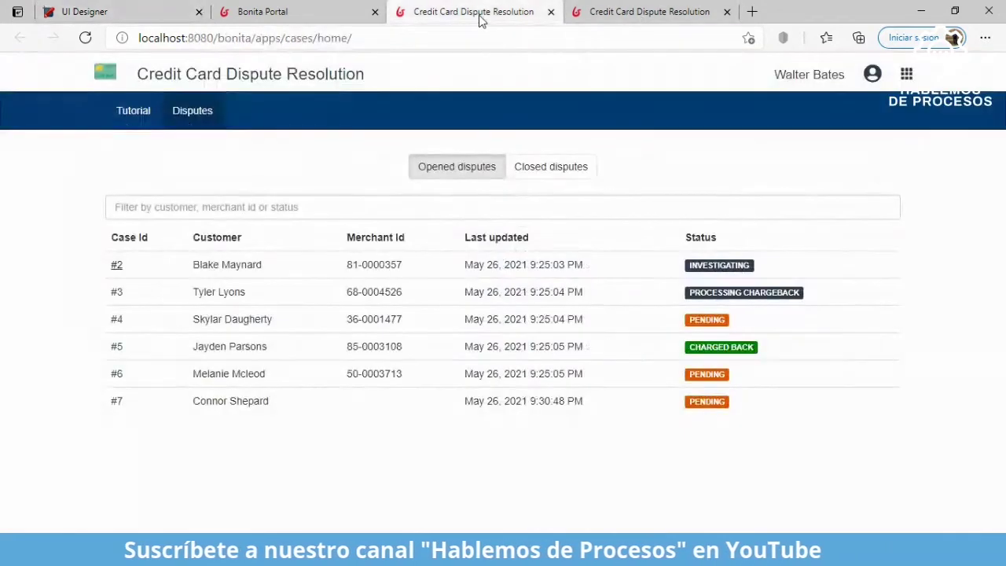
{"action": "left_click", "coordinate": [304, 9]}
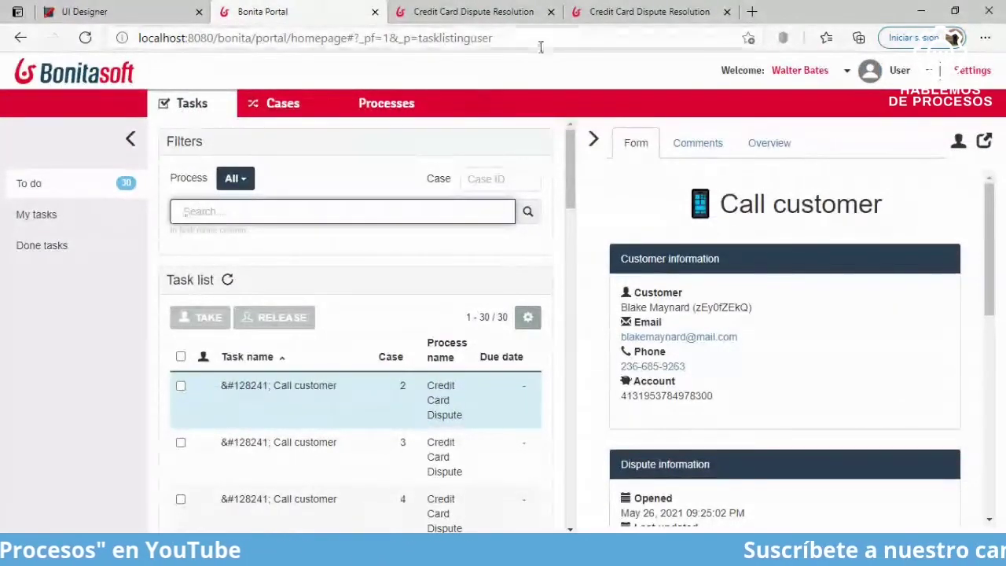
Open case #3 from the opened disputes and bring up its Update Dispute task form
{"action": "left_click", "coordinate": [606, 12]}
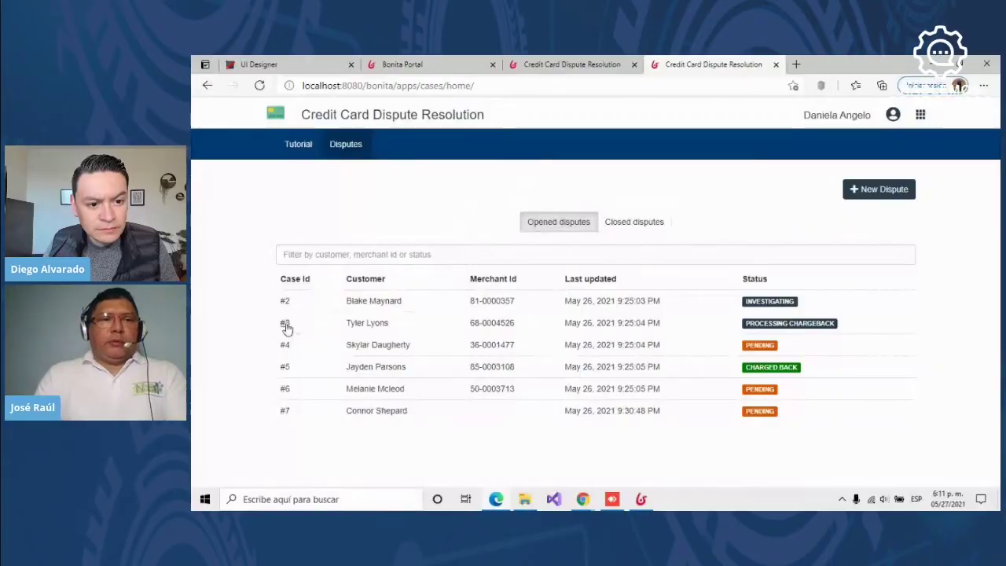
{"action": "left_click", "coordinate": [286, 324]}
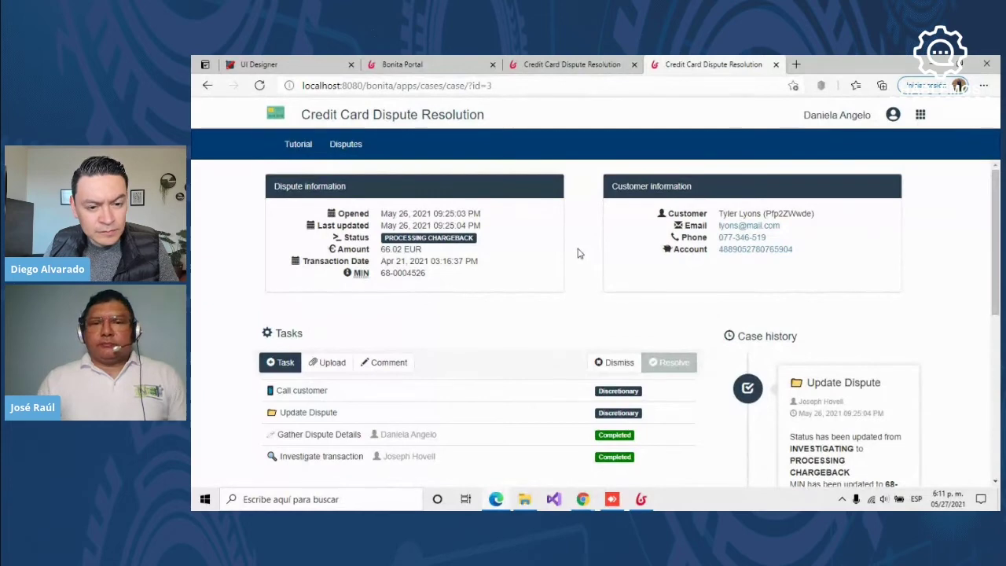
{"action": "scroll", "coordinate": [567, 346], "scroll_direction": "down", "scroll_amount": 1}
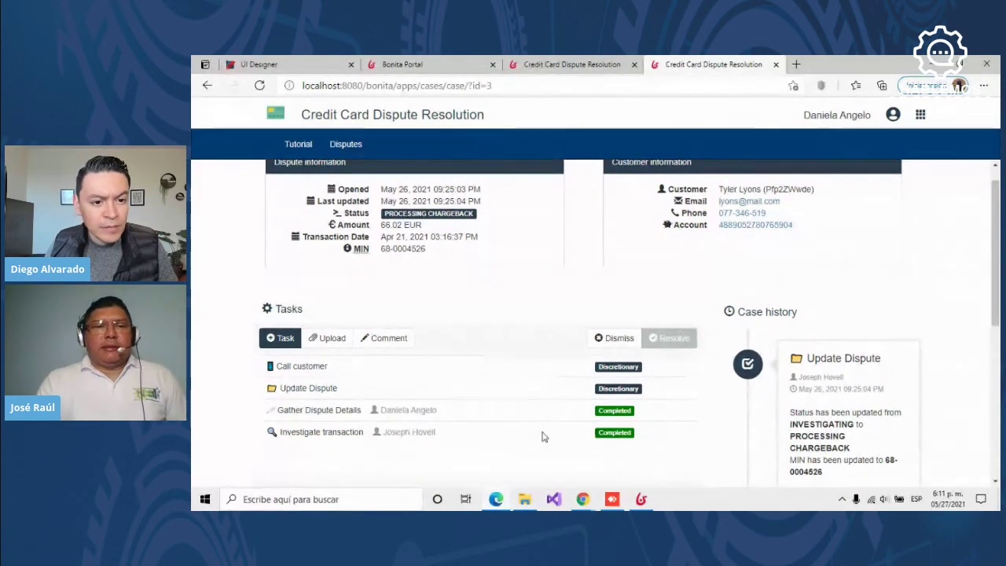
{"action": "left_click", "coordinate": [307, 389]}
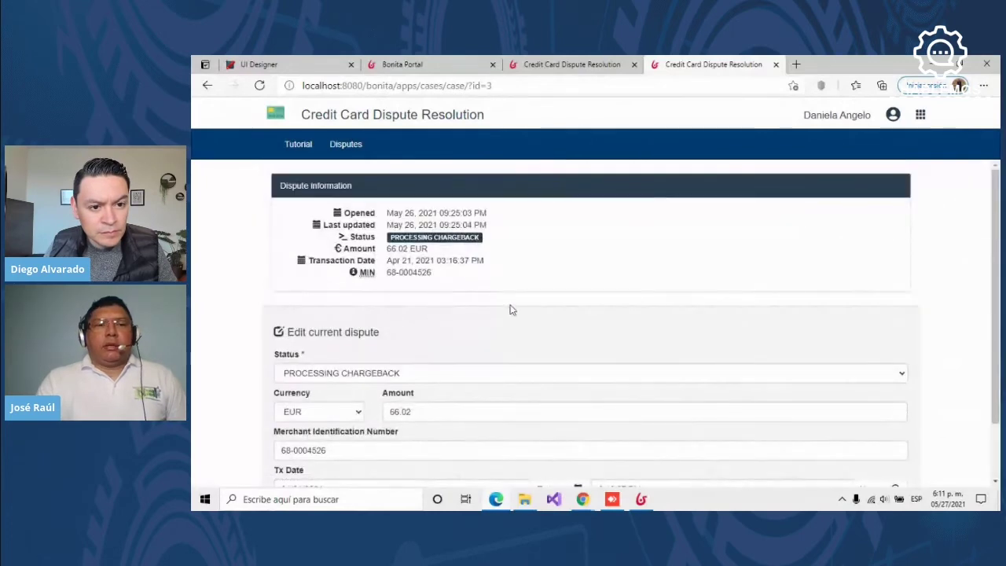
Examine the dispute information and the status, currency, amount and transaction fields in the Update Dispute form of case #3
{"action": "scroll", "coordinate": [510, 309], "scroll_direction": "down", "scroll_amount": 2}
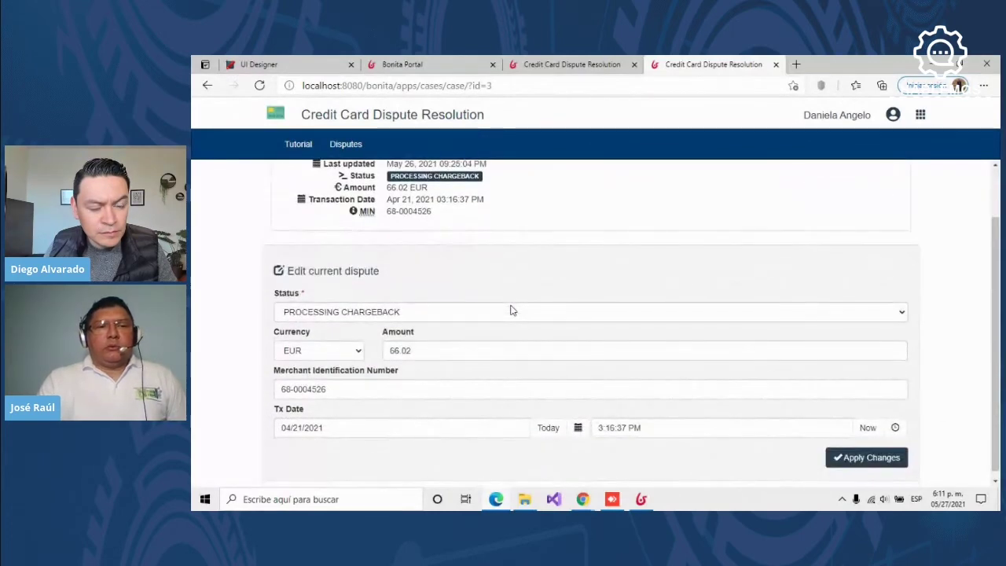
{"action": "scroll", "coordinate": [510, 310], "scroll_direction": "up", "scroll_amount": 2}
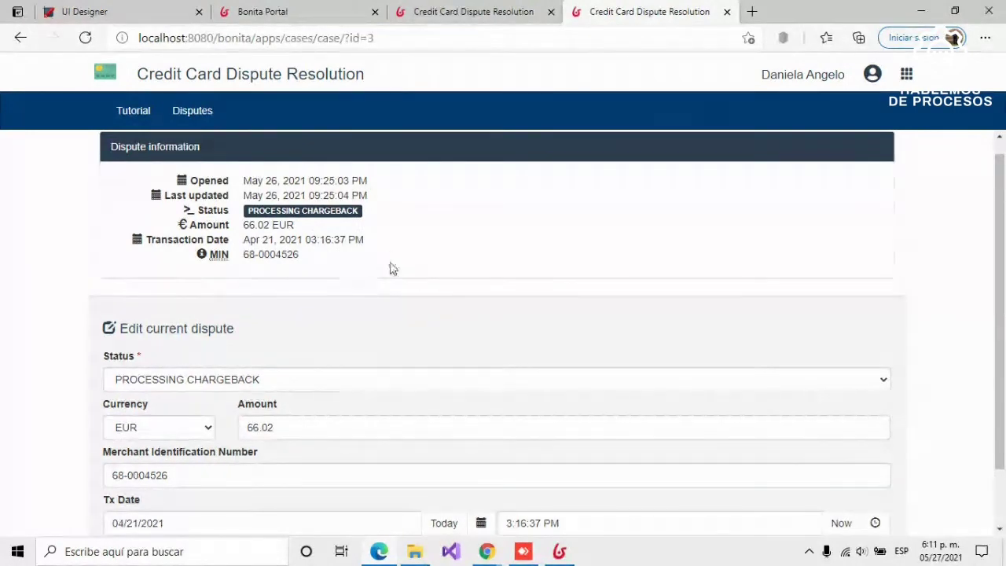
{"action": "scroll", "coordinate": [392, 283], "scroll_direction": "down", "scroll_amount": 1}
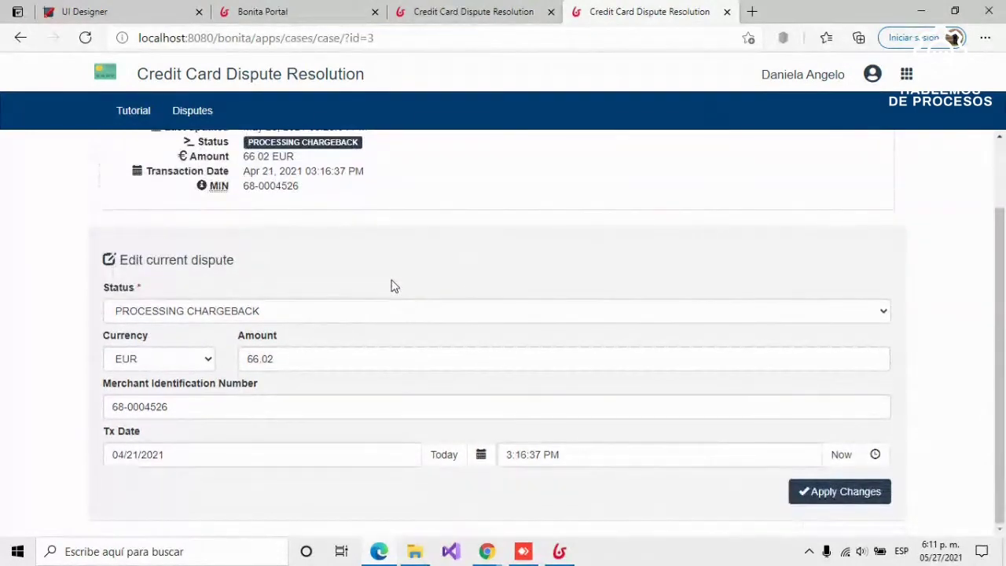
{"action": "scroll", "coordinate": [392, 286], "scroll_direction": "up", "scroll_amount": 1}
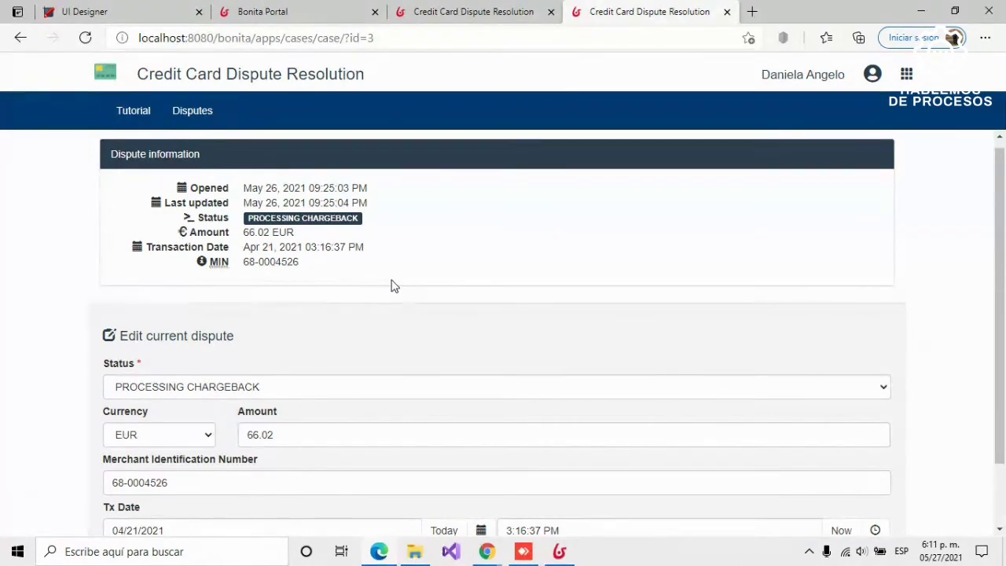
Switch to Bonita Portal, log out of the current session and log back in with the account's username and password
{"action": "left_click", "coordinate": [299, 11]}
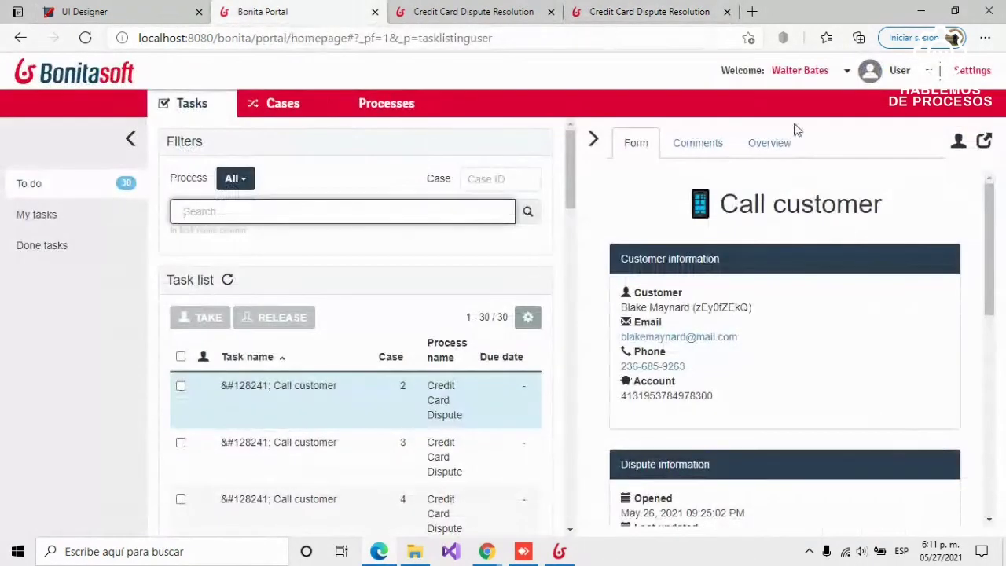
{"action": "left_click", "coordinate": [838, 73]}
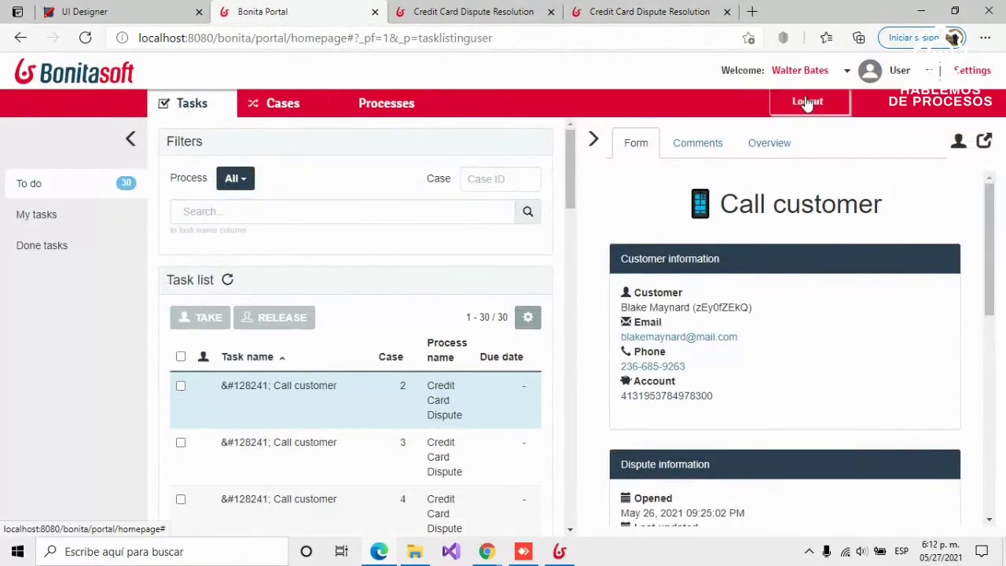
{"action": "left_click", "coordinate": [806, 103]}
{"action": "left_click", "coordinate": [550, 276]}
{"action": "type", "text": "walter.bates"}
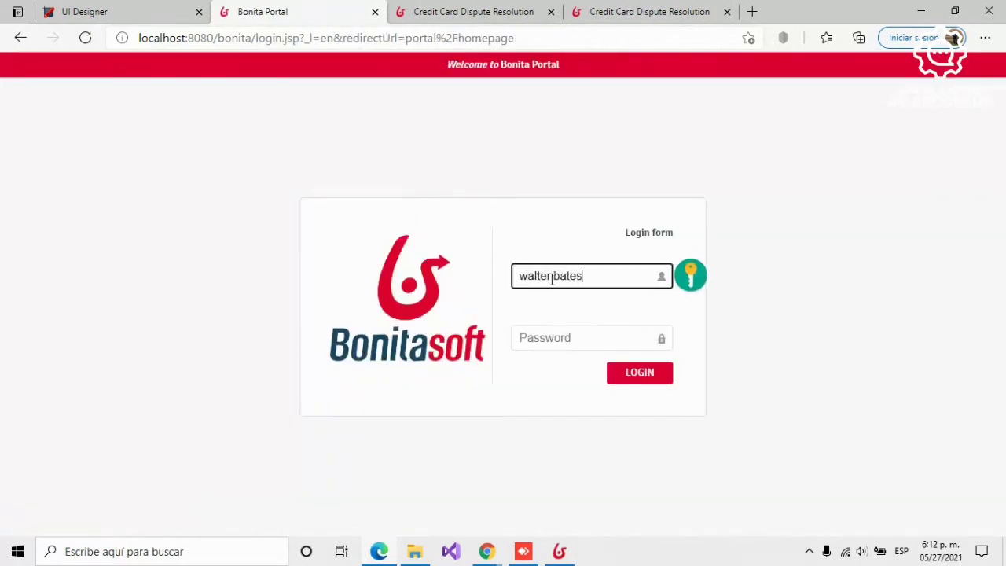
{"action": "key", "text": "Tab"}
{"action": "type", "text": "bpm"}
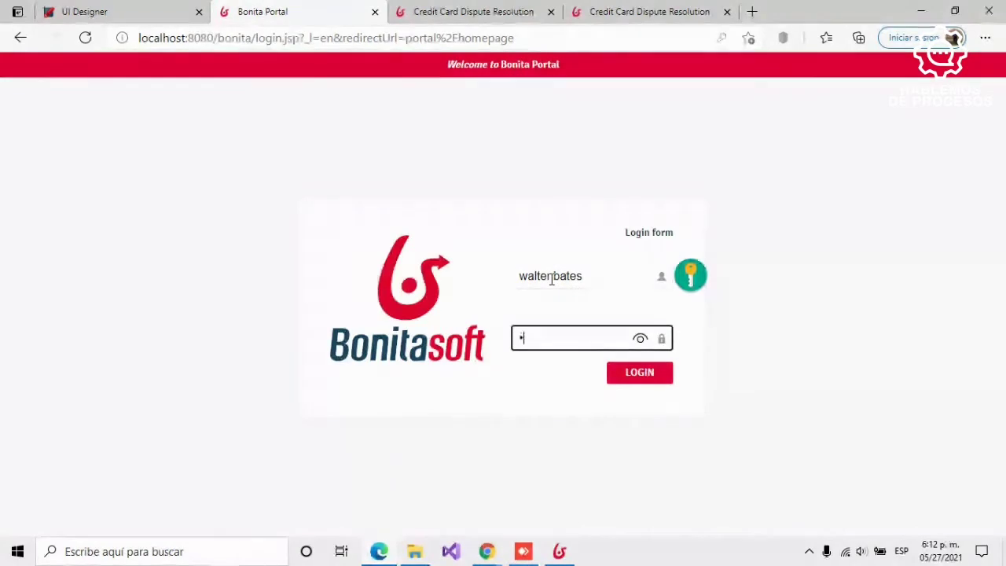
{"action": "key", "text": "Return"}
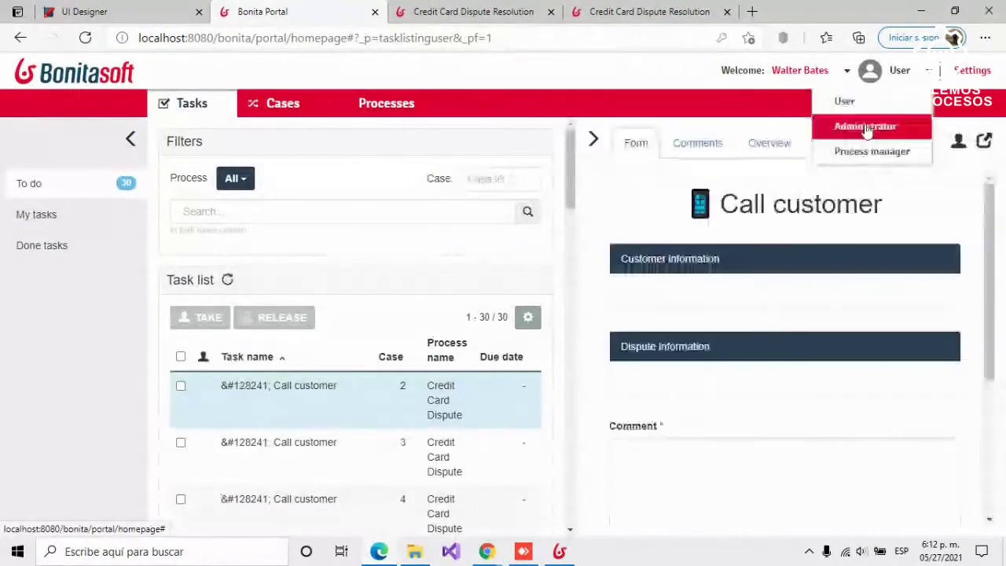
Change to the Administrator profile and open the list of BPM cases
{"action": "left_click", "coordinate": [869, 125]}
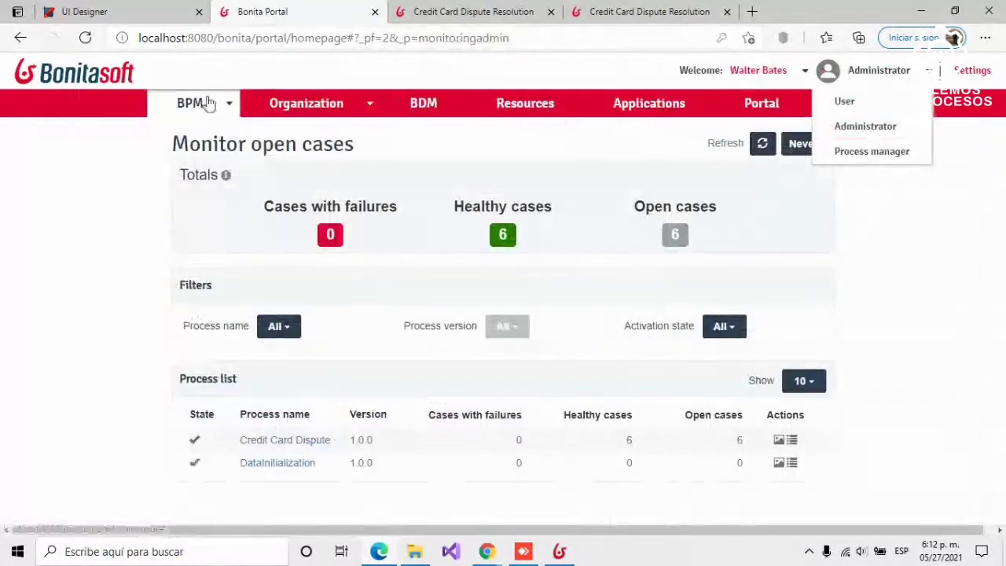
{"action": "left_click", "coordinate": [206, 103]}
{"action": "left_click", "coordinate": [189, 177]}
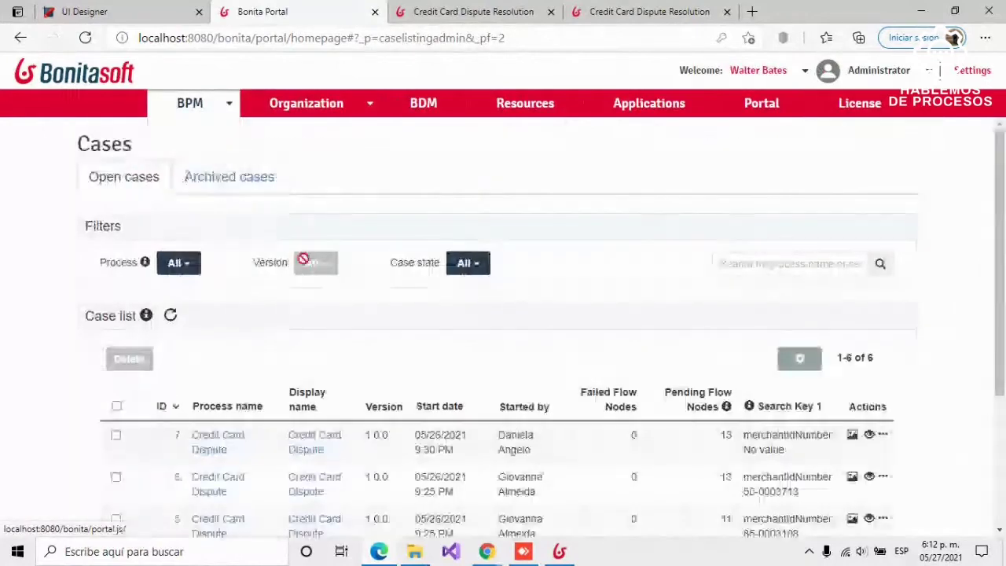
Open the process diagram of case 4 and examine its tasks across the lanes
{"action": "scroll", "coordinate": [338, 319], "scroll_direction": "down", "scroll_amount": 3}
{"action": "scroll", "coordinate": [338, 327], "scroll_direction": "down", "scroll_amount": 1}
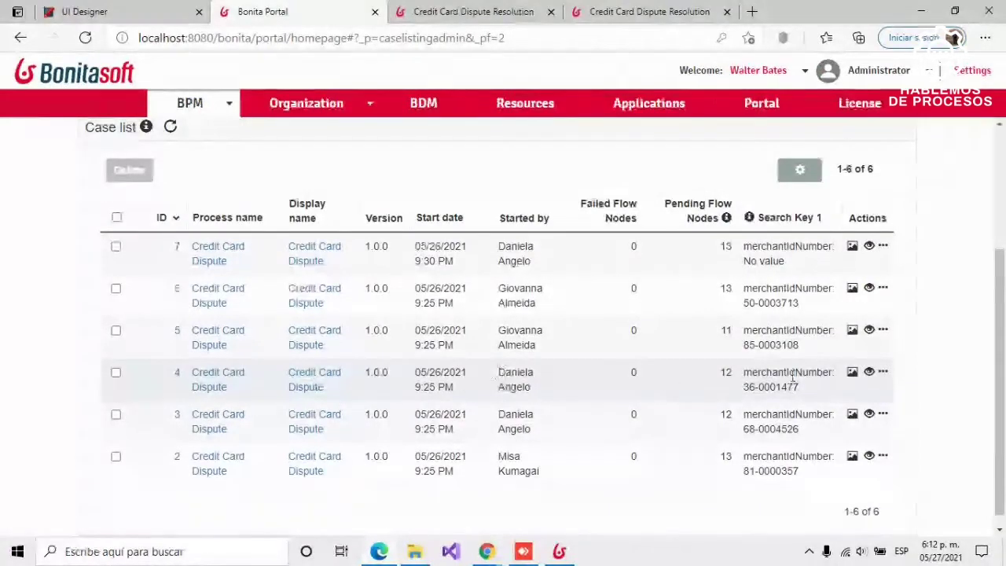
{"action": "left_click", "coordinate": [851, 373]}
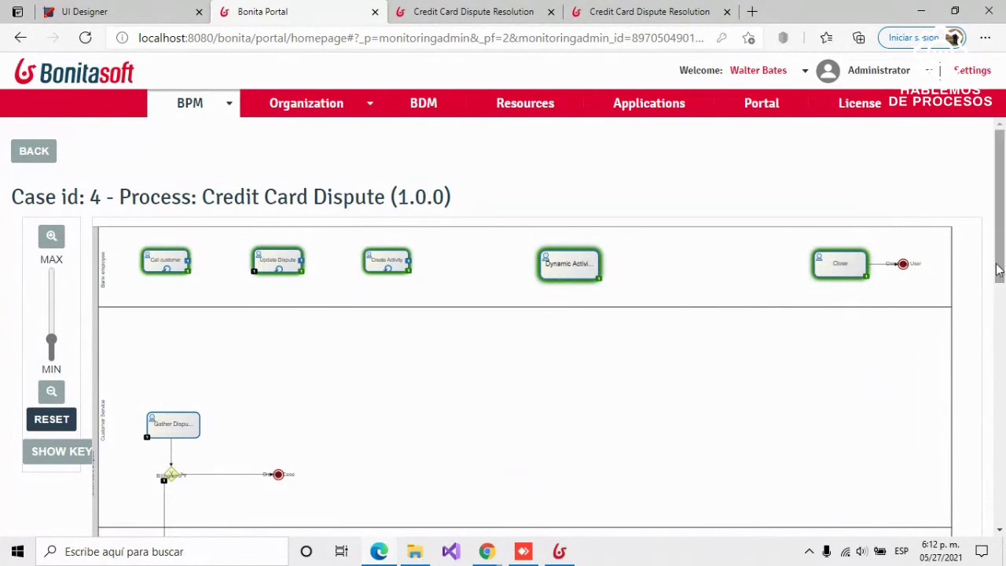
{"action": "left_click_drag", "start_coordinate": [998, 269], "coordinate": [998, 292]}
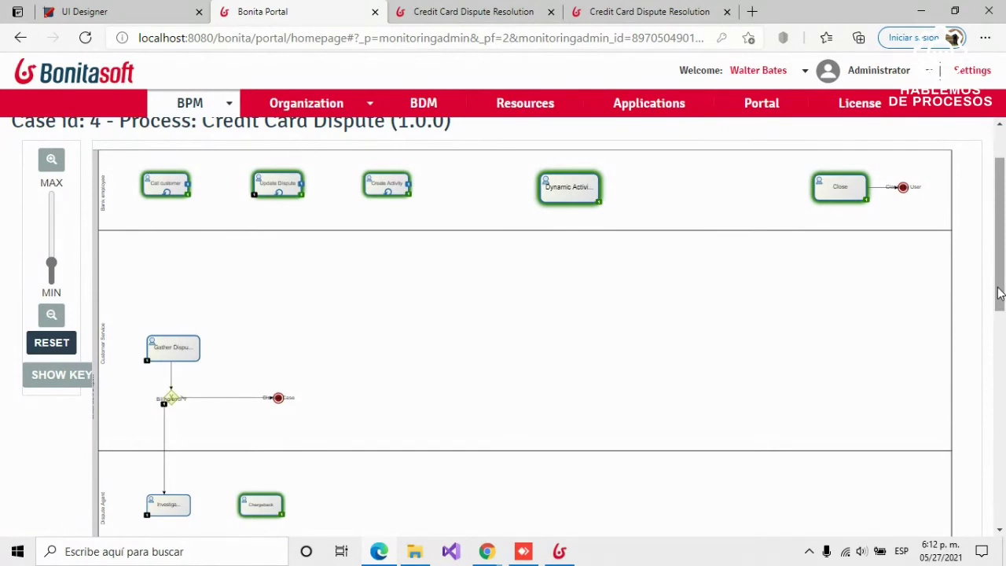
{"action": "mouse_move", "coordinate": [999, 293]}
{"action": "left_mouse_down"}
{"action": "mouse_move", "coordinate": [1000, 378]}
{"action": "mouse_move", "coordinate": [1001, 291]}
{"action": "left_mouse_up"}
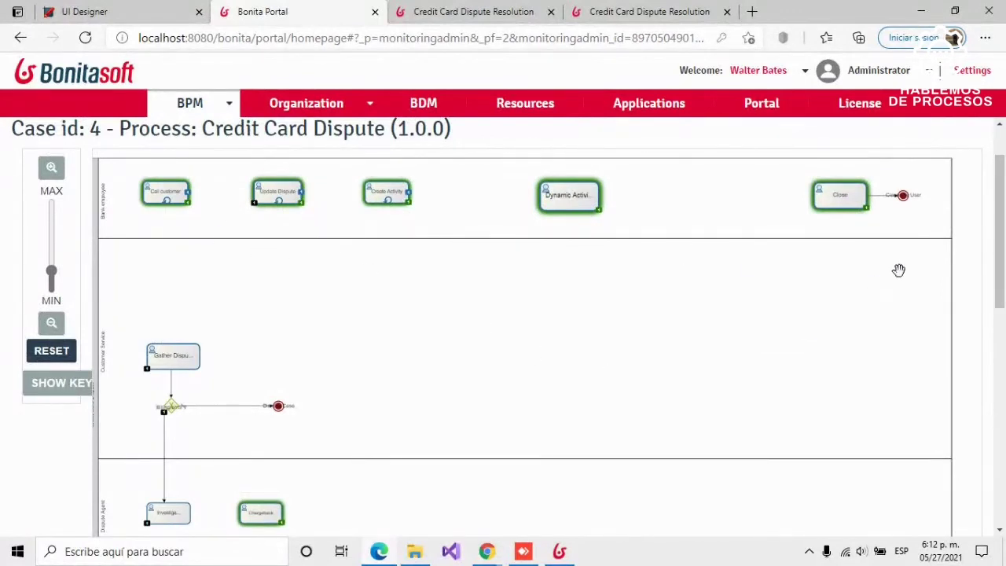
{"action": "left_click_drag", "start_coordinate": [997, 248], "coordinate": [999, 225]}
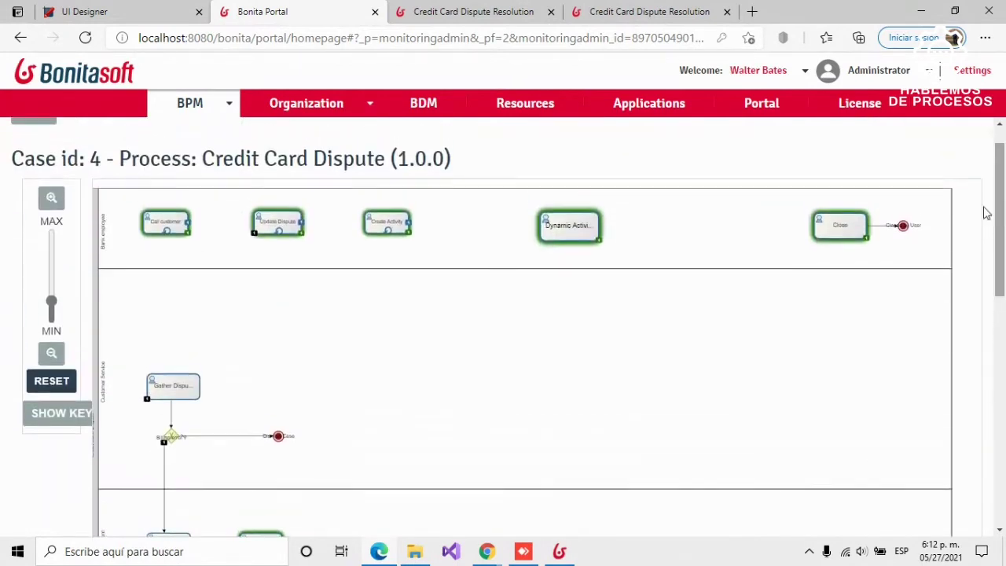
Return to the case list and open the details of case 6 to examine its pending tasks, done tasks and comments
{"action": "left_click", "coordinate": [36, 124]}
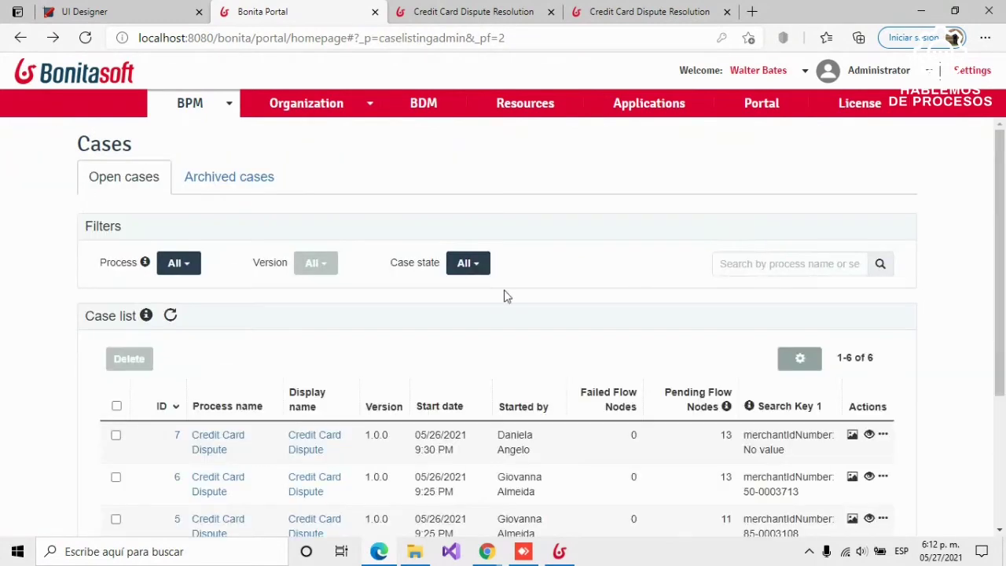
{"action": "scroll", "coordinate": [664, 411], "scroll_direction": "down", "scroll_amount": 1}
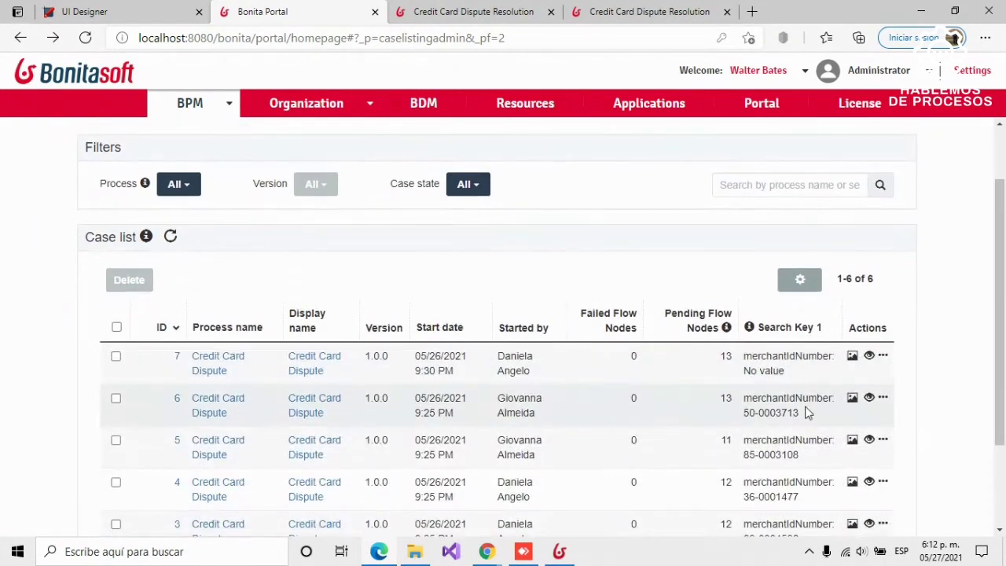
{"action": "left_click", "coordinate": [870, 401]}
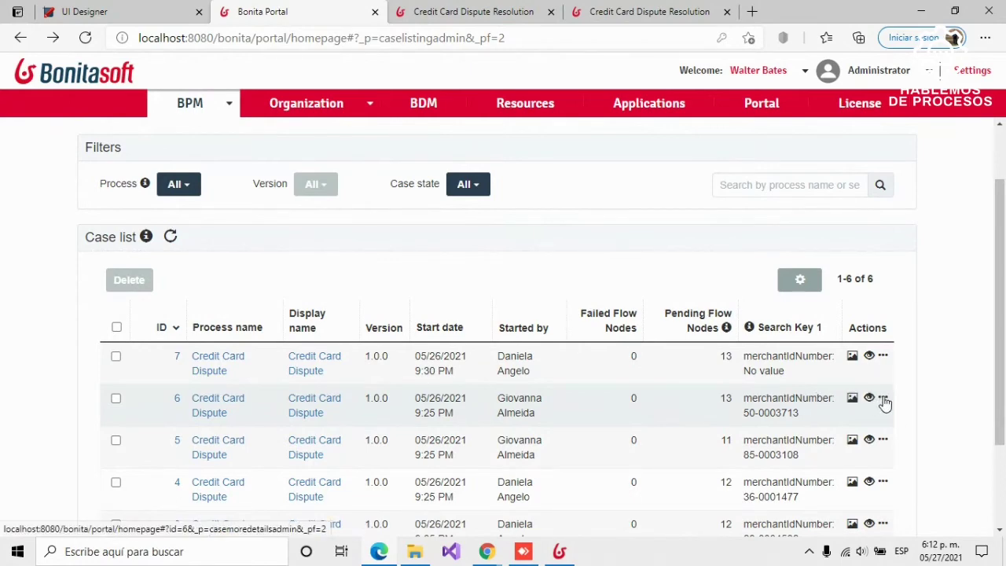
{"action": "scroll", "coordinate": [603, 347], "scroll_direction": "down", "scroll_amount": 2}
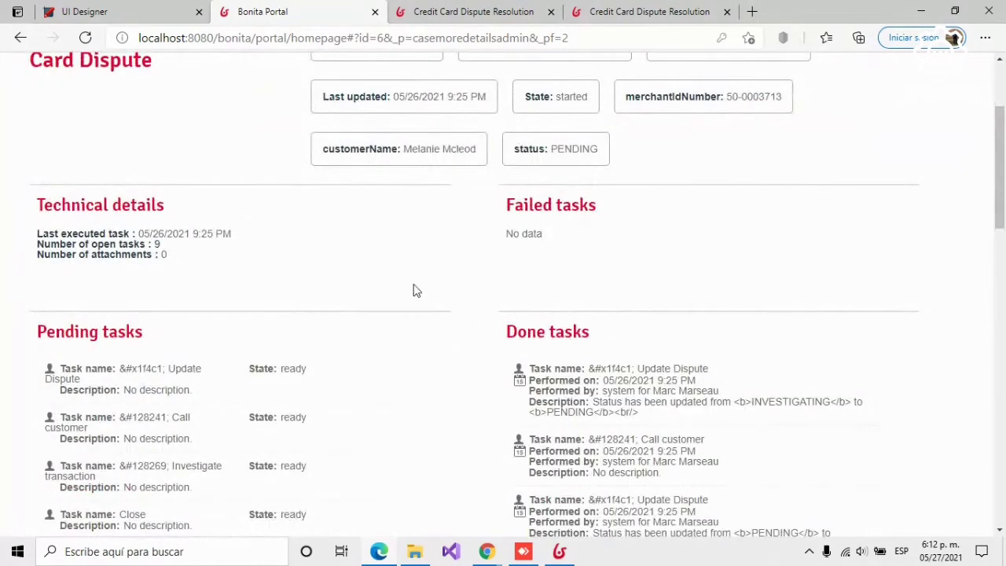
{"action": "scroll", "coordinate": [406, 272], "scroll_direction": "down", "scroll_amount": 1}
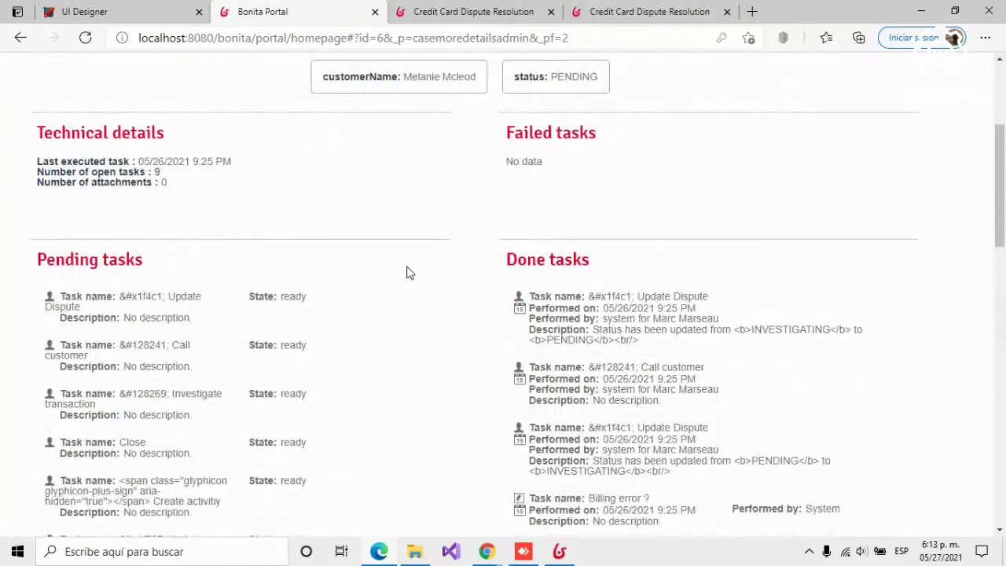
{"action": "scroll", "coordinate": [407, 272], "scroll_direction": "down", "scroll_amount": 2}
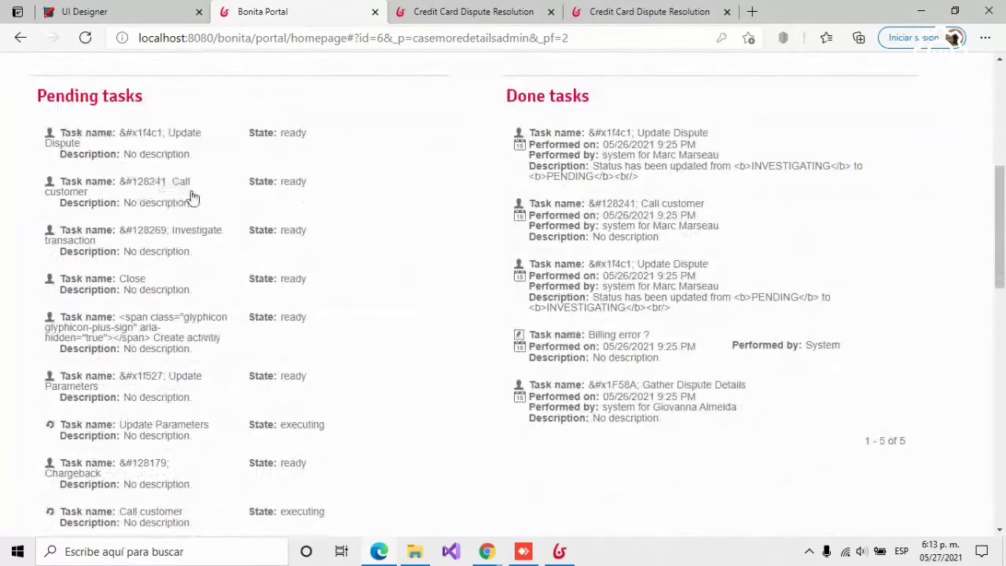
{"action": "scroll", "coordinate": [254, 243], "scroll_direction": "down", "scroll_amount": 3}
{"action": "scroll", "coordinate": [259, 253], "scroll_direction": "up", "scroll_amount": 3}
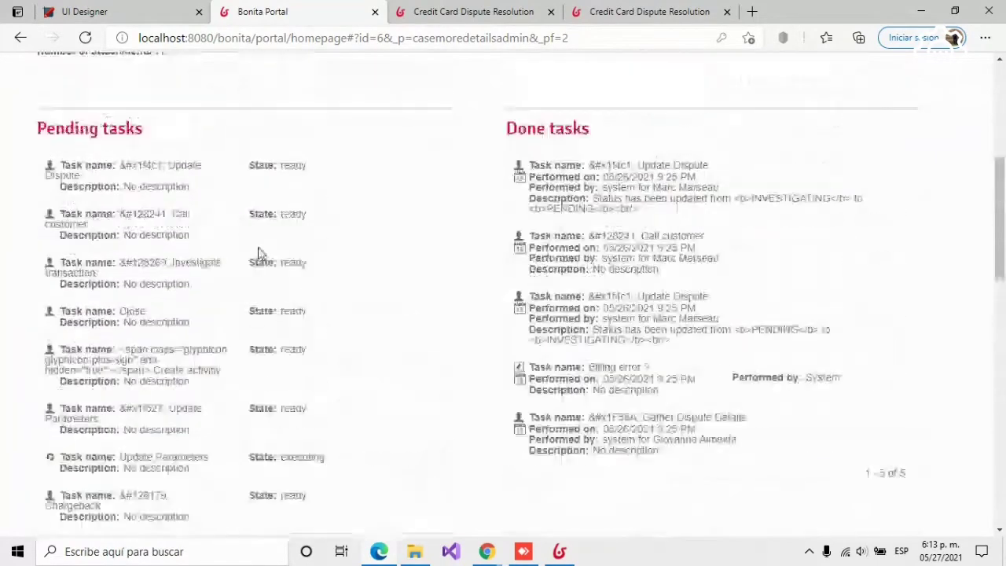
{"action": "scroll", "coordinate": [259, 253], "scroll_direction": "down", "scroll_amount": 7}
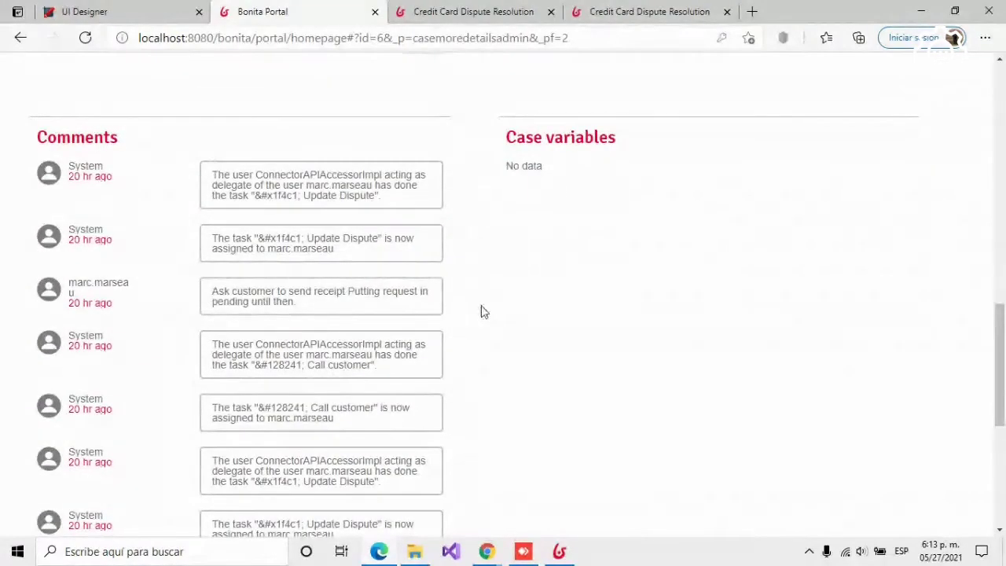
{"action": "scroll", "coordinate": [481, 317], "scroll_direction": "up", "scroll_amount": 4}
{"action": "scroll", "coordinate": [489, 326], "scroll_direction": "up", "scroll_amount": 9}
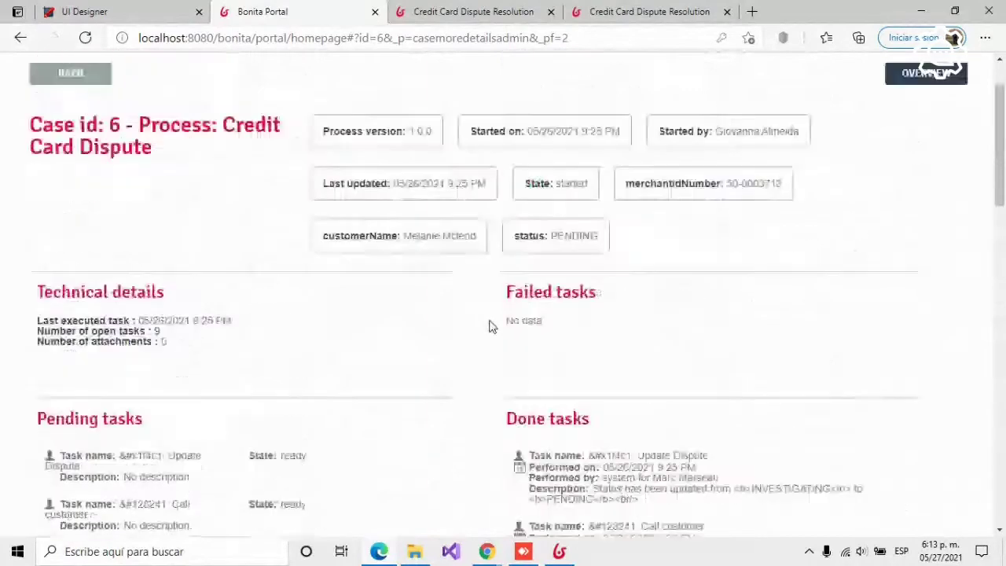
Go back to the case list and open the overview of case 6 with its business data and timeline
{"action": "left_click", "coordinate": [198, 105]}
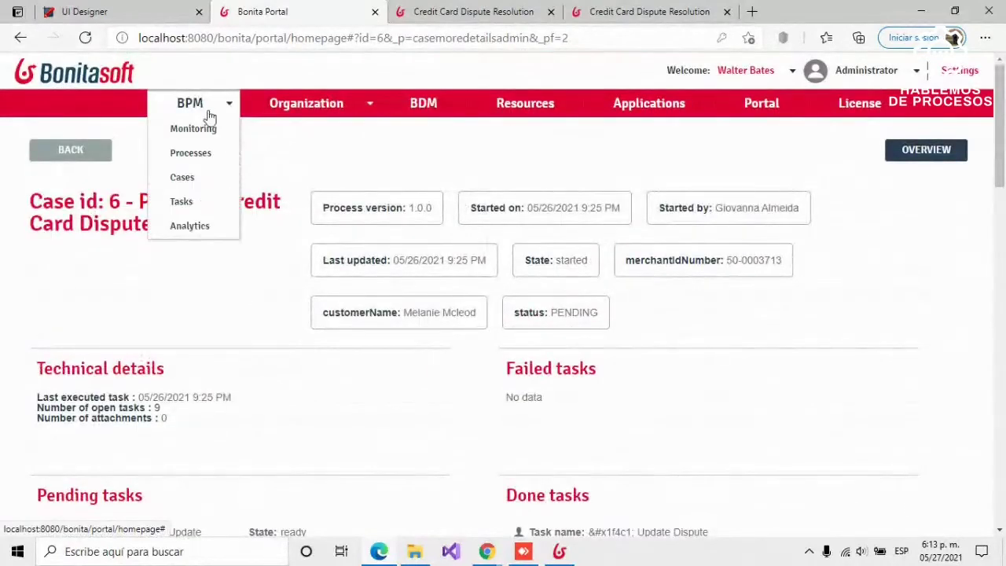
{"action": "left_click", "coordinate": [188, 180]}
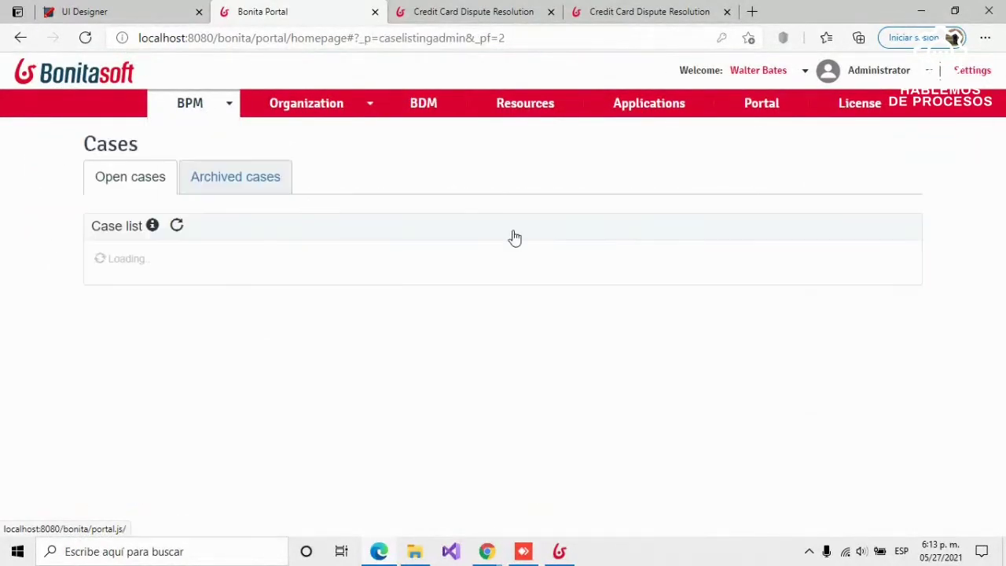
{"action": "scroll", "coordinate": [567, 299], "scroll_direction": "down", "scroll_amount": 2}
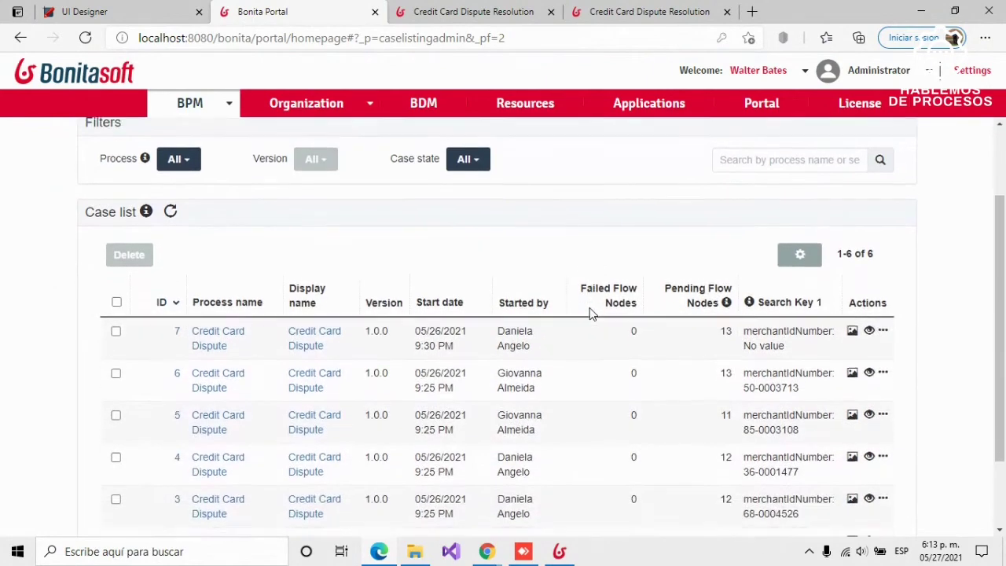
{"action": "left_click", "coordinate": [868, 336]}
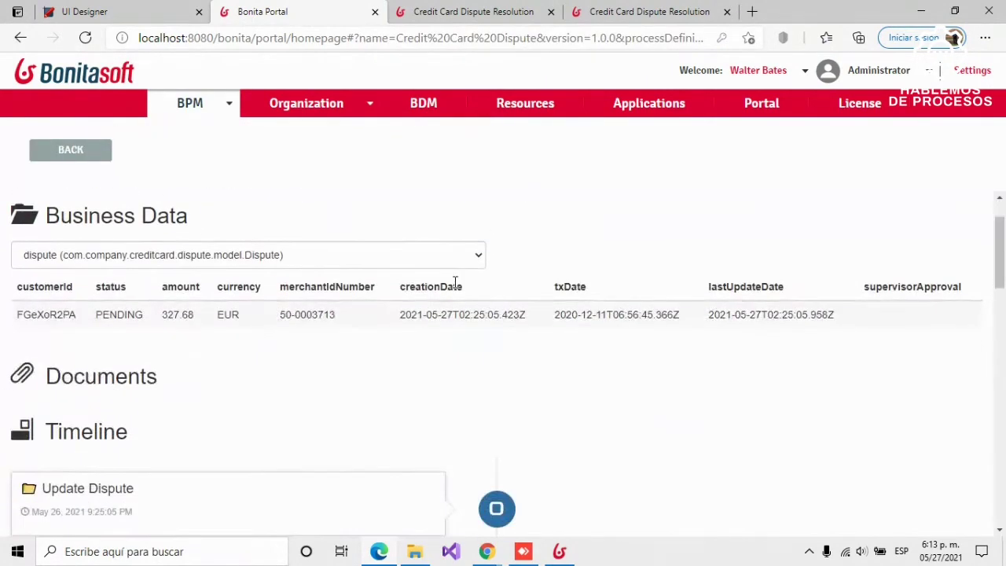
{"action": "scroll", "coordinate": [454, 282], "scroll_direction": "down", "scroll_amount": 1}
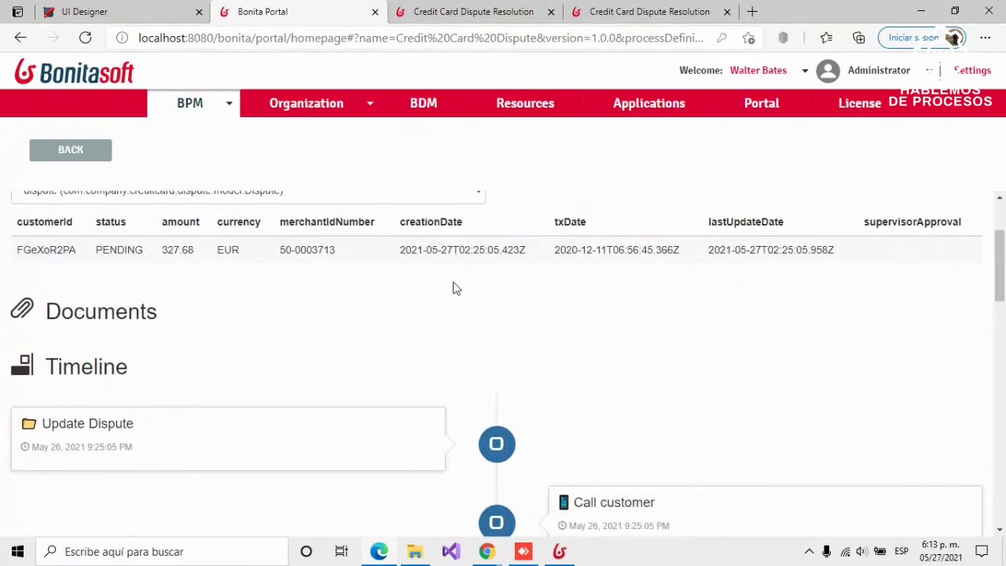
{"action": "scroll", "coordinate": [455, 288], "scroll_direction": "up", "scroll_amount": 2}
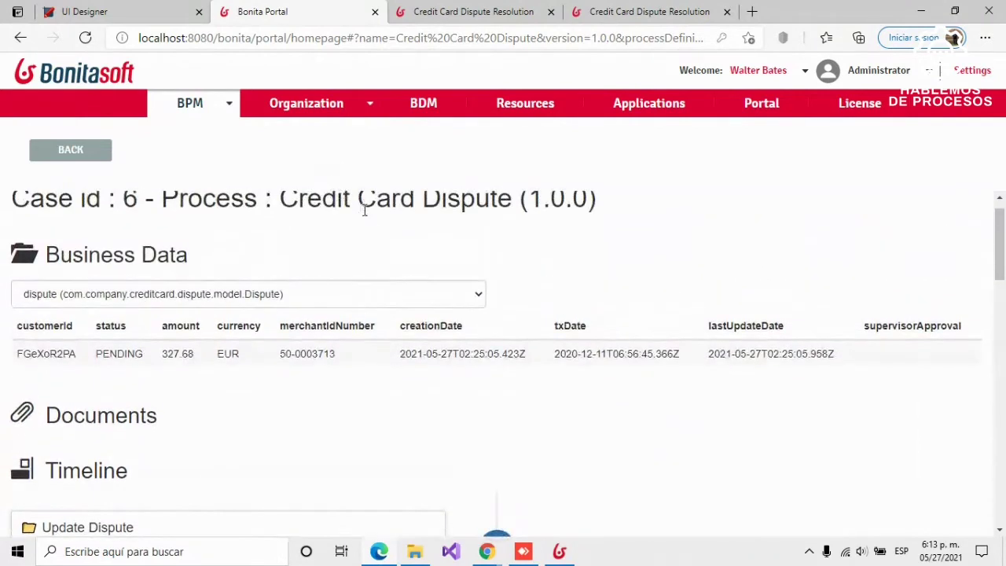
Highlight the Business Data heading in the case 6 overview and examine the dispute record beneath it
{"action": "left_click_drag", "start_coordinate": [188, 258], "coordinate": [44, 254]}
{"action": "left_click", "coordinate": [217, 253]}
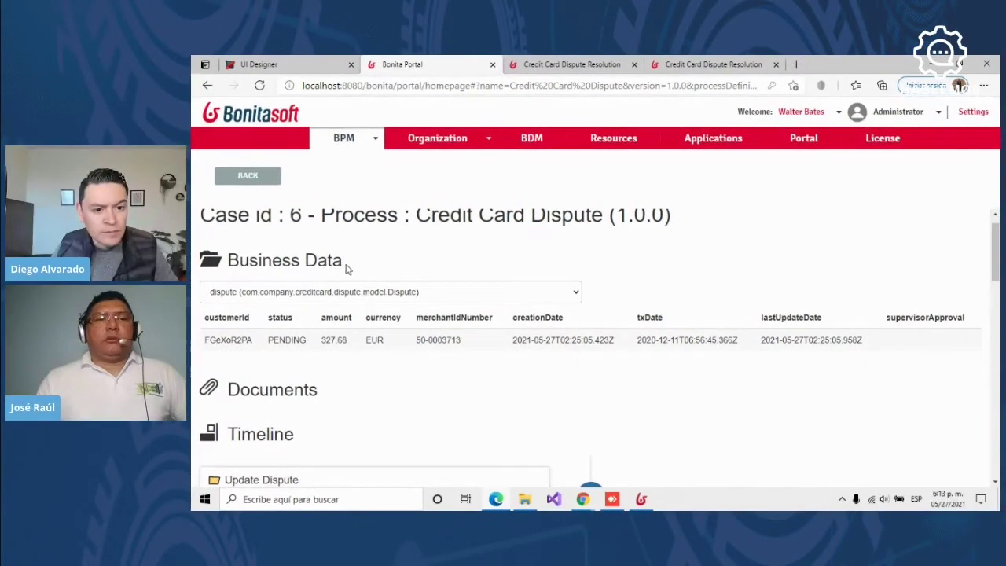
{"action": "left_click_drag", "start_coordinate": [195, 250], "coordinate": [52, 255]}
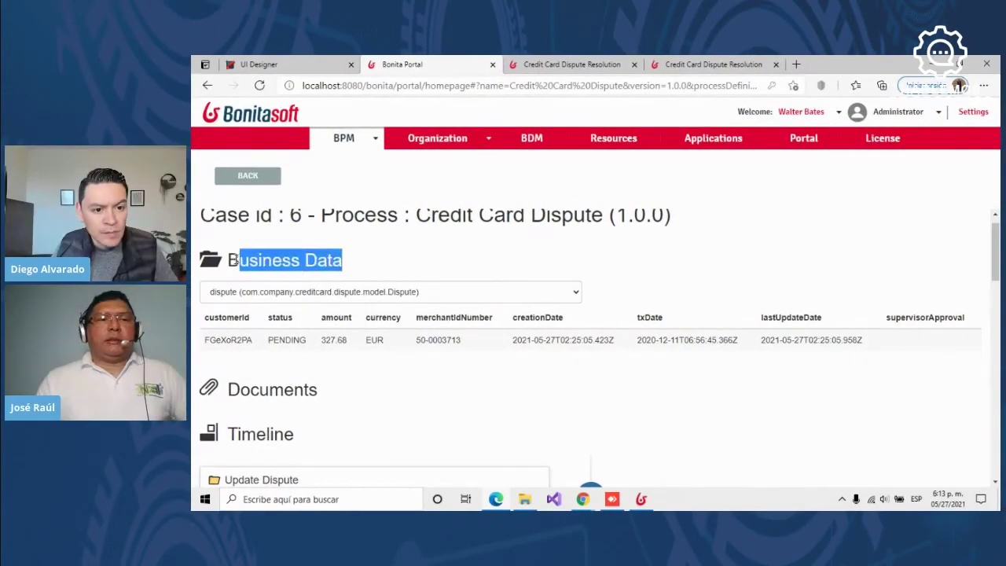
{"action": "left_click", "coordinate": [397, 260]}
{"action": "scroll", "coordinate": [397, 260], "scroll_direction": "up", "scroll_amount": 1}
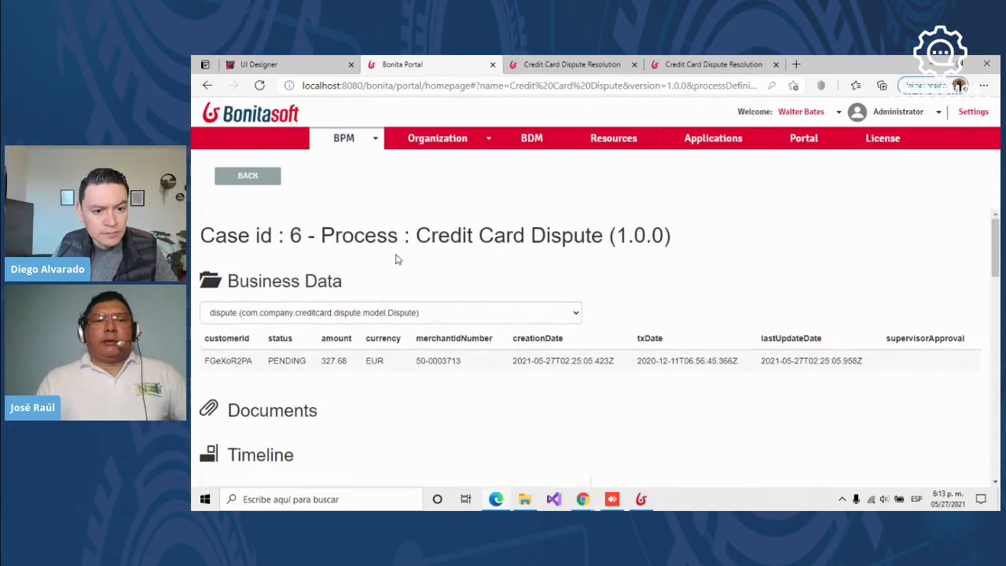
{"action": "scroll", "coordinate": [466, 314], "scroll_direction": "down", "scroll_amount": 2}
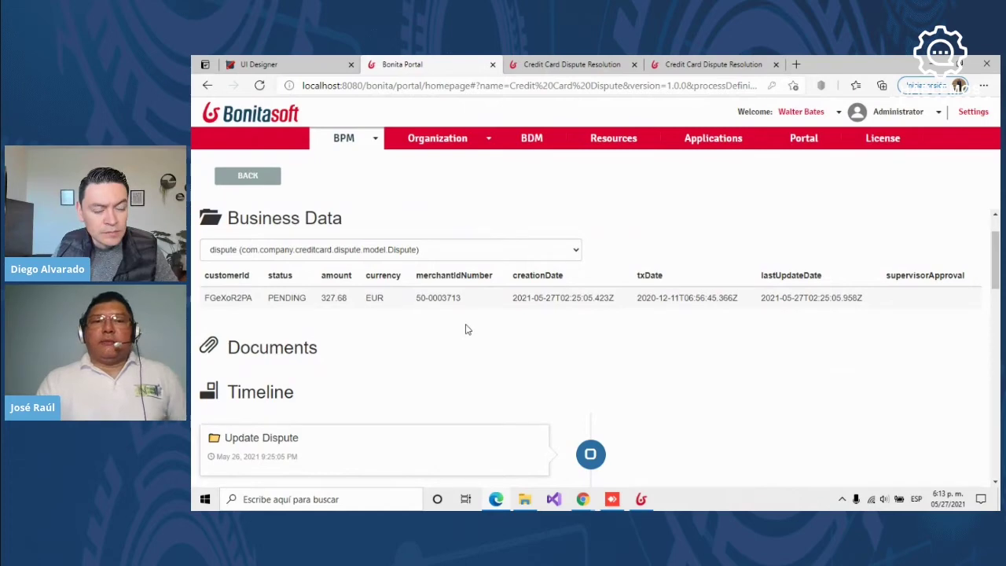
Highlight the case number in the title of the case 6 overview
{"action": "scroll", "coordinate": [322, 272], "scroll_direction": "up", "scroll_amount": 1}
{"action": "scroll", "coordinate": [322, 271], "scroll_direction": "up", "scroll_amount": 1}
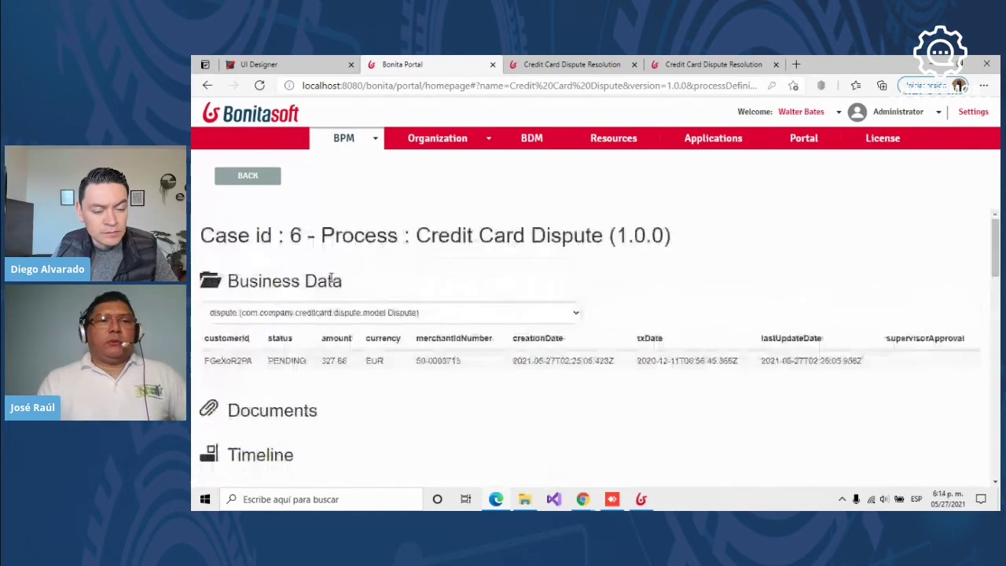
{"action": "double_click", "coordinate": [296, 225]}
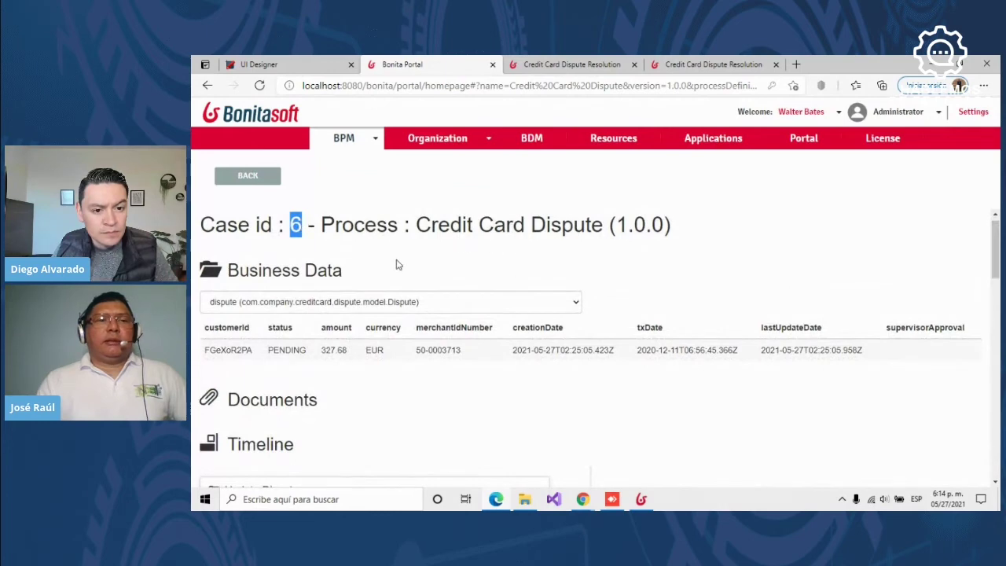
Examine the case 6 overview from the dispute record through the timeline to the Gather Dispute Details entry
{"action": "scroll", "coordinate": [402, 264], "scroll_direction": "down", "scroll_amount": 2}
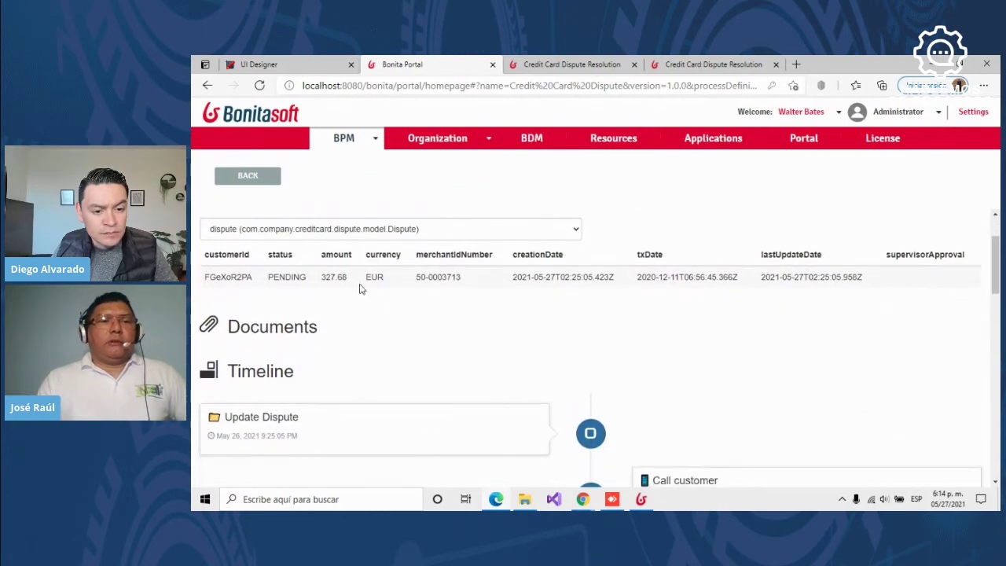
{"action": "scroll", "coordinate": [358, 288], "scroll_direction": "down", "scroll_amount": 1}
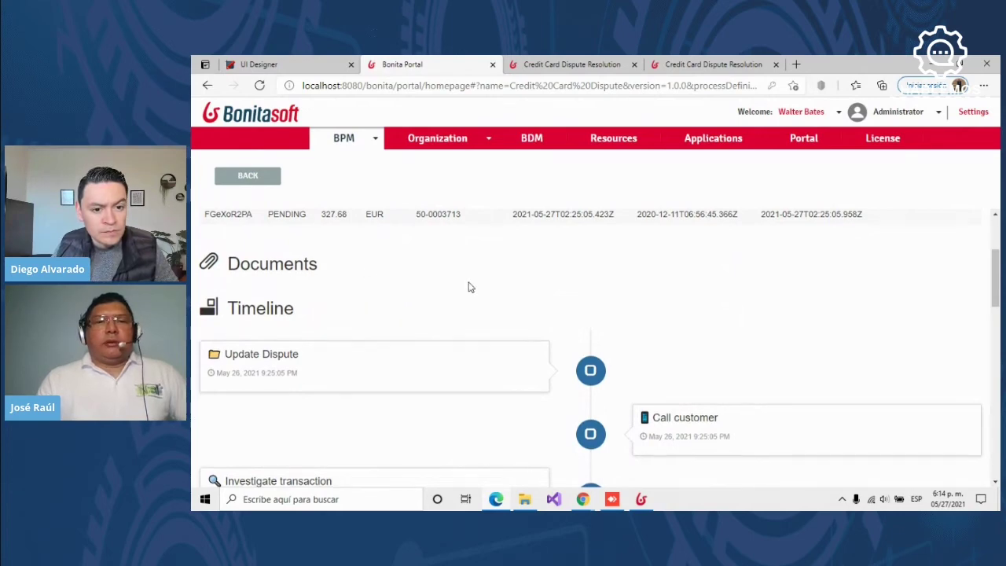
{"action": "scroll", "coordinate": [470, 288], "scroll_direction": "down", "scroll_amount": 1}
{"action": "scroll", "coordinate": [477, 343], "scroll_direction": "down", "scroll_amount": 1}
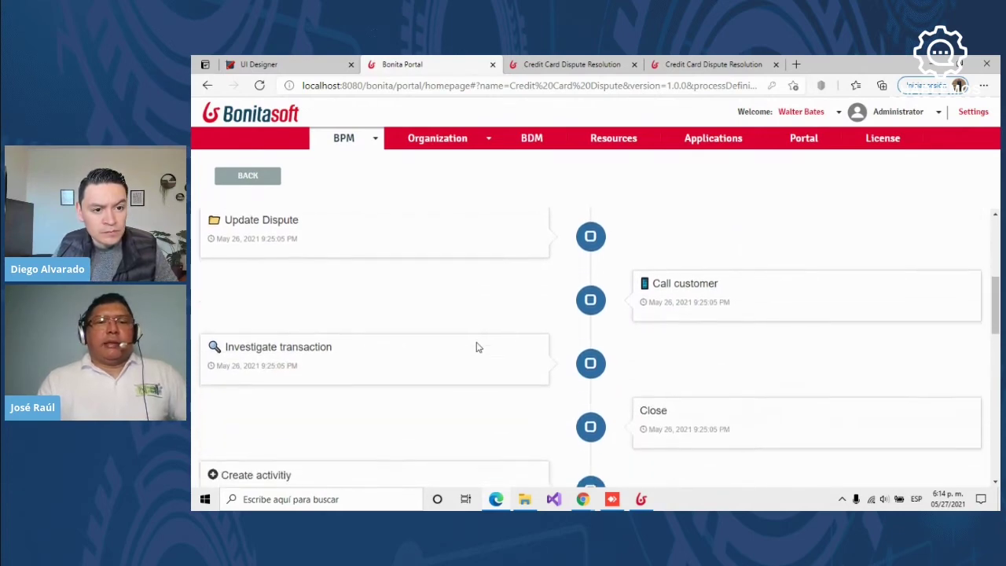
{"action": "scroll", "coordinate": [481, 348], "scroll_direction": "down", "scroll_amount": 1}
{"action": "scroll", "coordinate": [481, 353], "scroll_direction": "down", "scroll_amount": 2}
{"action": "scroll", "coordinate": [483, 360], "scroll_direction": "down", "scroll_amount": 3}
{"action": "scroll", "coordinate": [482, 367], "scroll_direction": "down", "scroll_amount": 1}
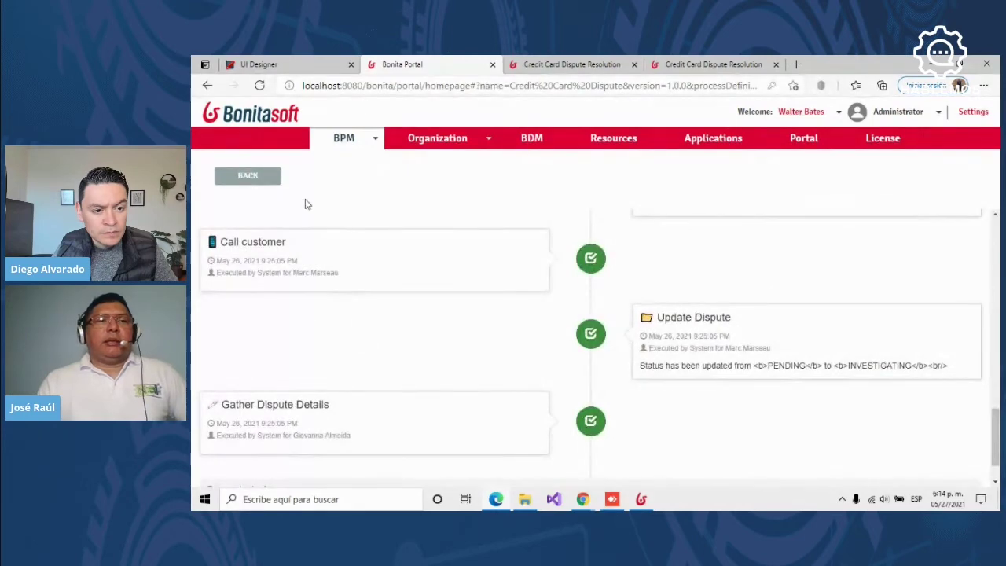
Return to the case list and check the opened disputes in the Credit Card Dispute Resolution application before coming back to the Bonita Portal
{"action": "left_click", "coordinate": [247, 178]}
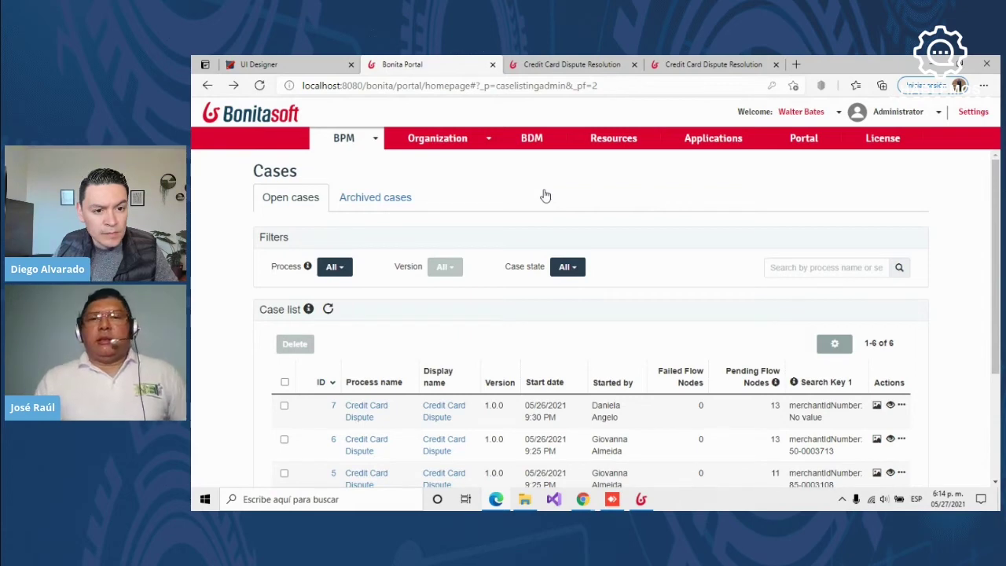
{"action": "left_click", "coordinate": [568, 66]}
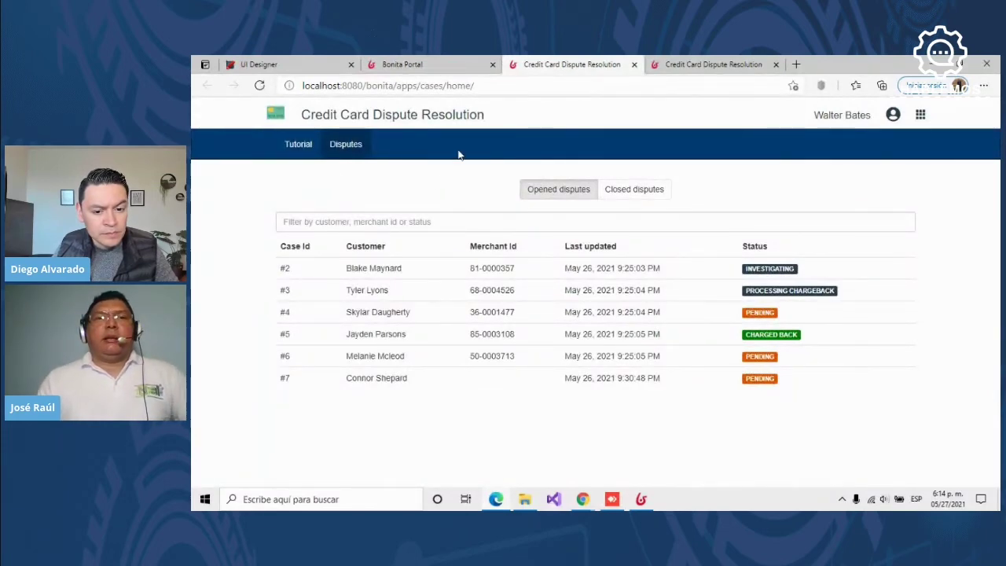
{"action": "left_click", "coordinate": [419, 66]}
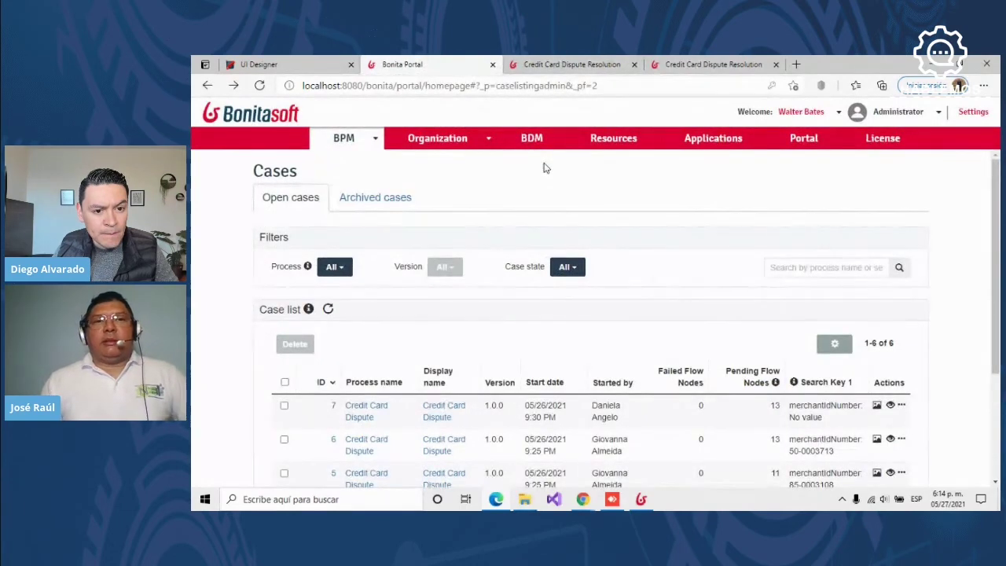
View the available choices of the Process and Case state filters for the open cases, leaving both set to All
{"action": "left_click", "coordinate": [360, 149]}
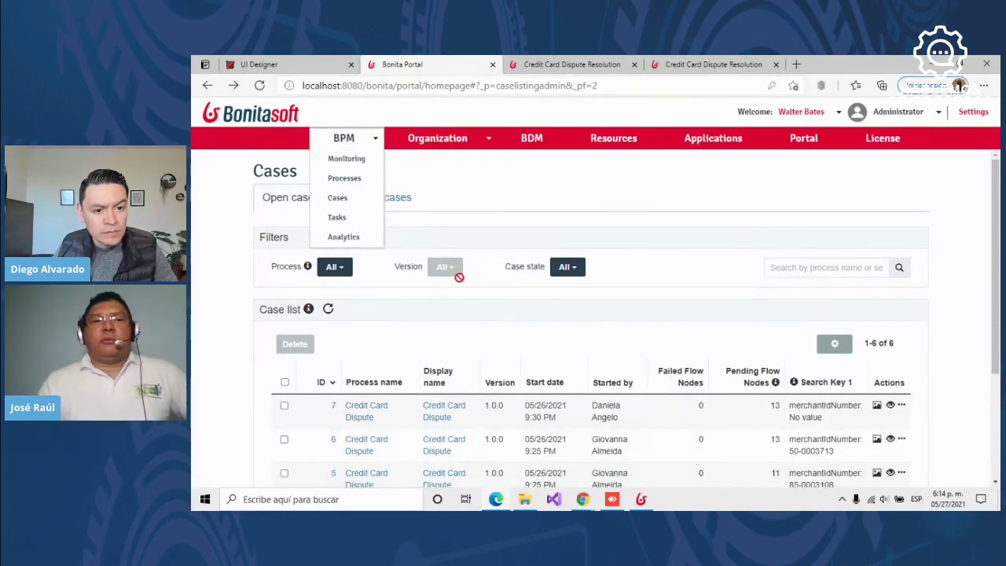
{"action": "left_click", "coordinate": [333, 266]}
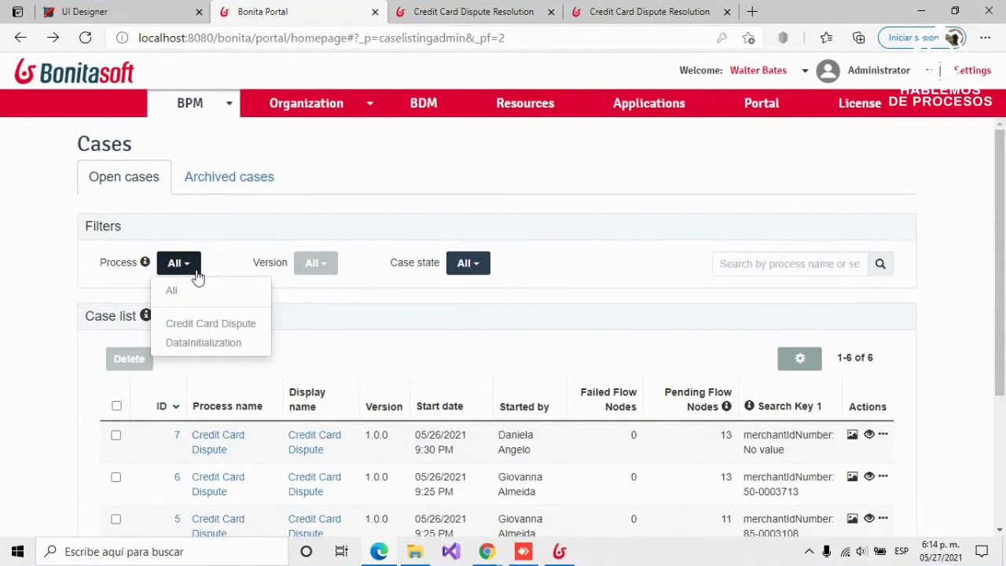
{"action": "left_click", "coordinate": [310, 295]}
{"action": "left_click", "coordinate": [474, 271]}
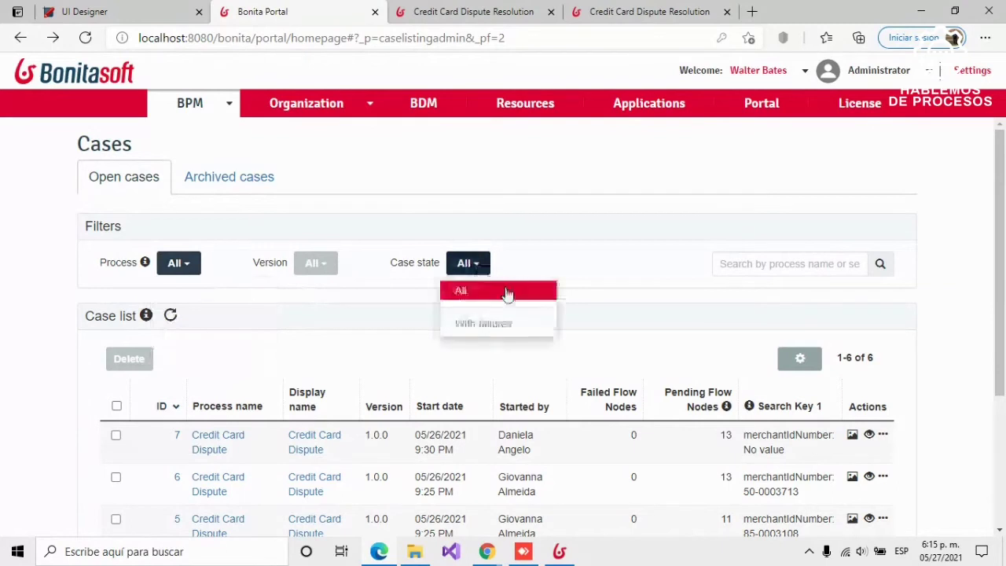
{"action": "left_click", "coordinate": [566, 260]}
Examine the columns of the open case list and view the Process filter choices again, keeping All
{"action": "scroll", "coordinate": [566, 262], "scroll_direction": "down", "scroll_amount": 1}
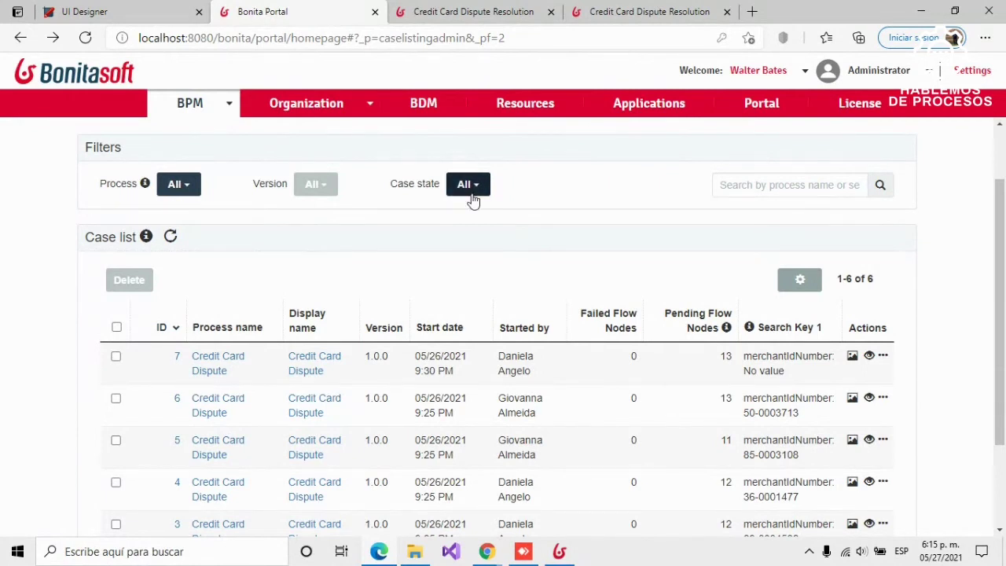
{"action": "scroll", "coordinate": [472, 202], "scroll_direction": "up", "scroll_amount": 1}
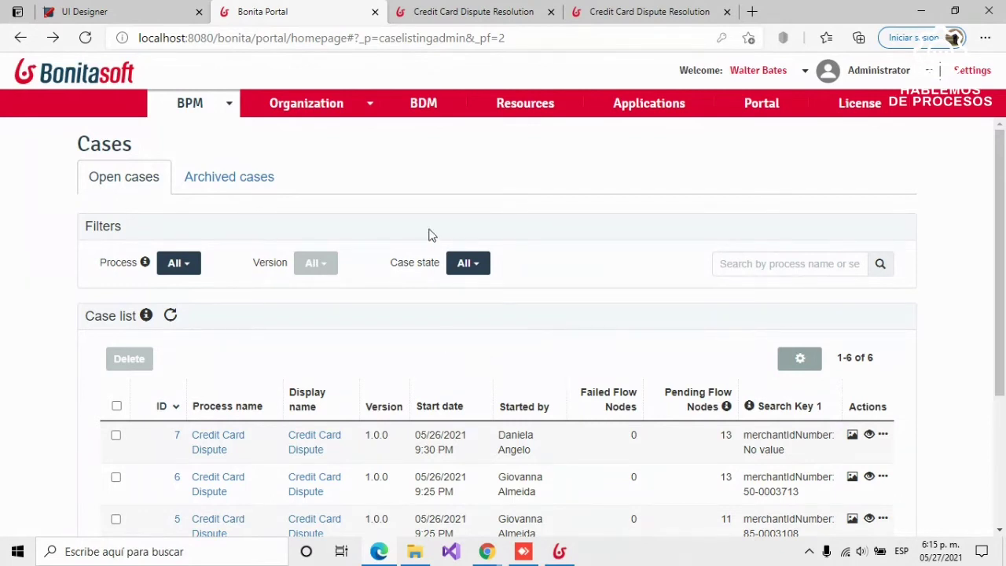
{"action": "scroll", "coordinate": [344, 193], "scroll_direction": "down", "scroll_amount": 1}
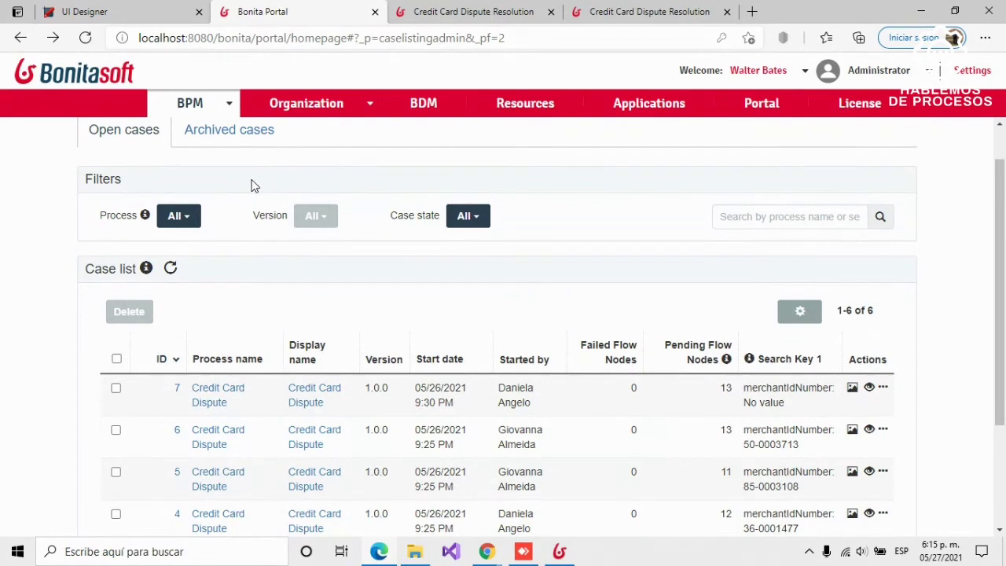
{"action": "scroll", "coordinate": [247, 193], "scroll_direction": "down", "scroll_amount": 3}
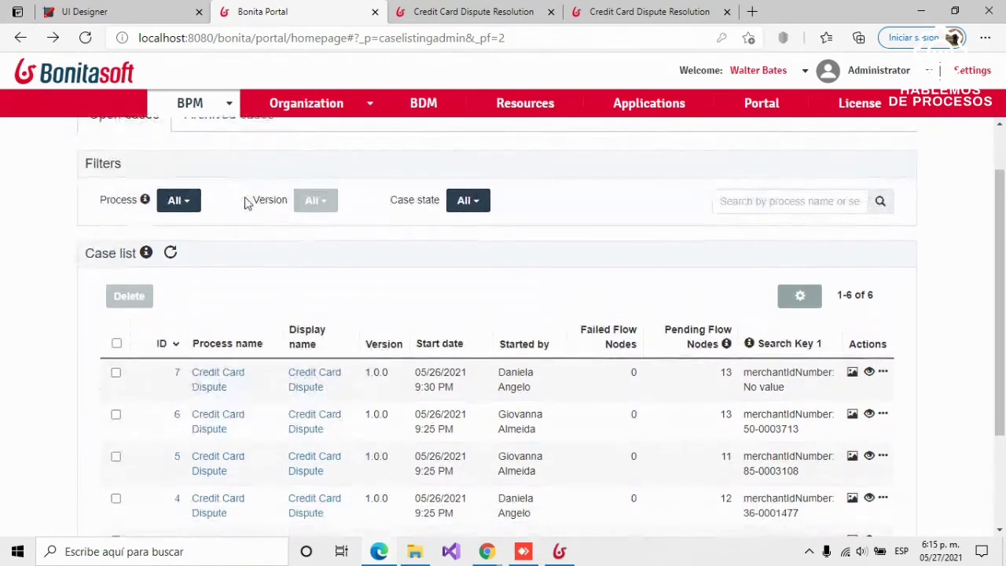
{"action": "scroll", "coordinate": [244, 204], "scroll_direction": "up", "scroll_amount": 2}
{"action": "left_click", "coordinate": [193, 175]}
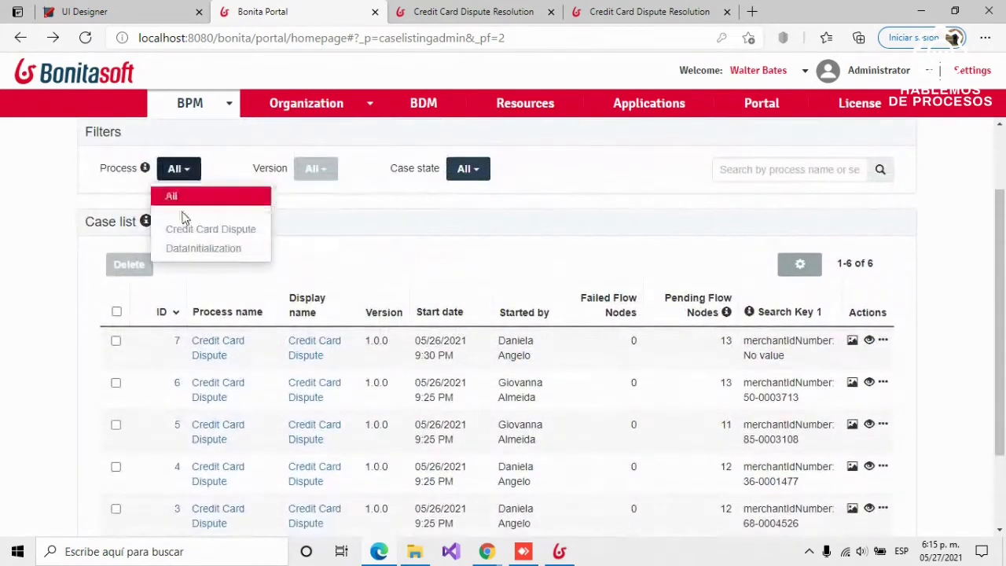
{"action": "left_click", "coordinate": [307, 203]}
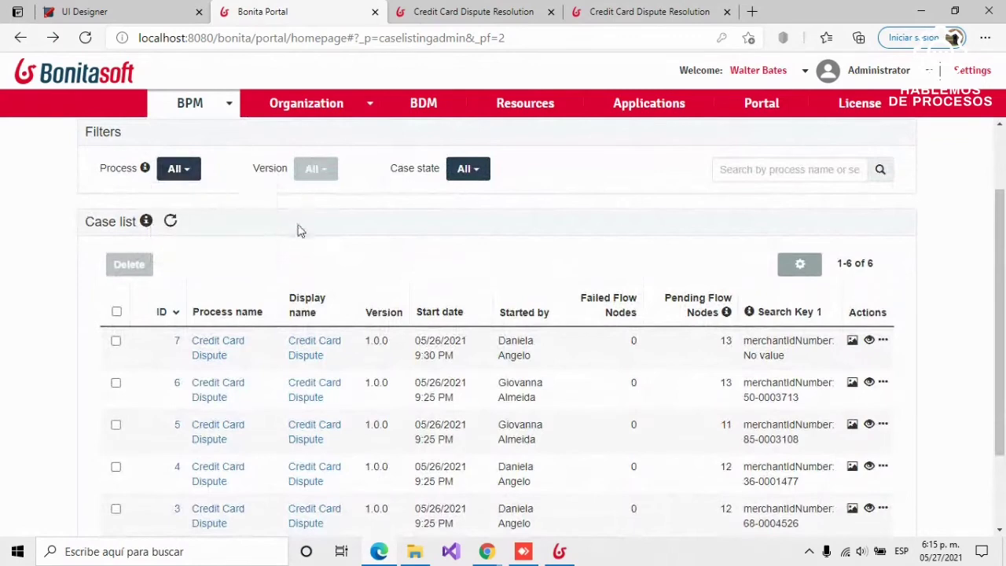
Review the full list of open cases, view the archived cases, and return to the open cases
{"action": "scroll", "coordinate": [299, 228], "scroll_direction": "down", "scroll_amount": 1}
{"action": "scroll", "coordinate": [299, 232], "scroll_direction": "down", "scroll_amount": 1}
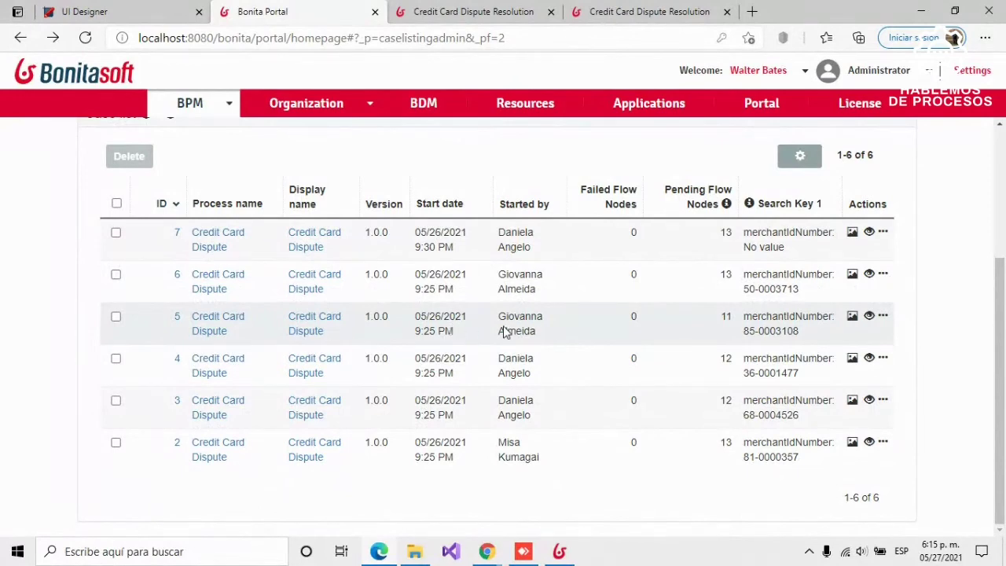
{"action": "scroll", "coordinate": [378, 321], "scroll_direction": "up", "scroll_amount": 2}
{"action": "scroll", "coordinate": [378, 321], "scroll_direction": "up", "scroll_amount": 1}
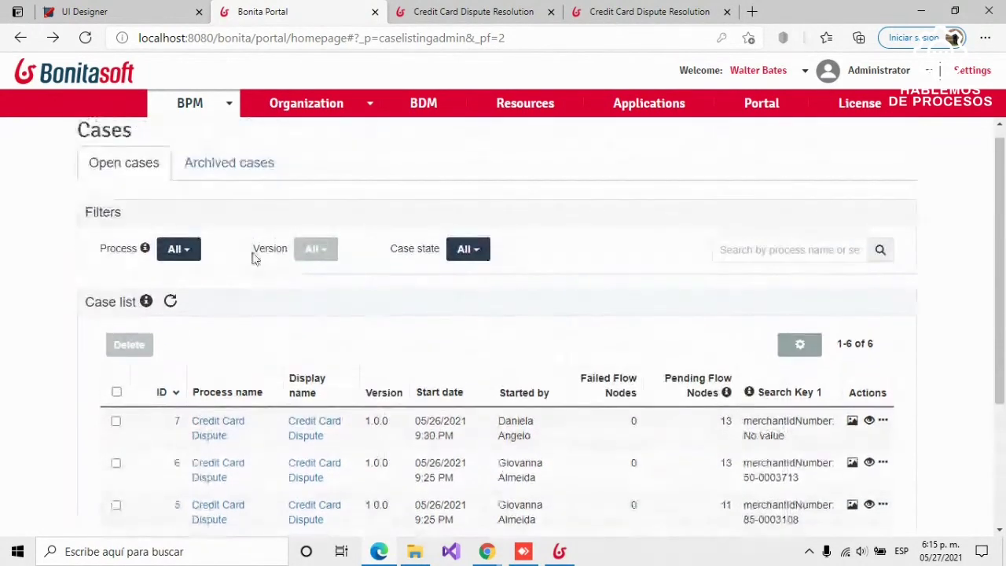
{"action": "left_click", "coordinate": [226, 173]}
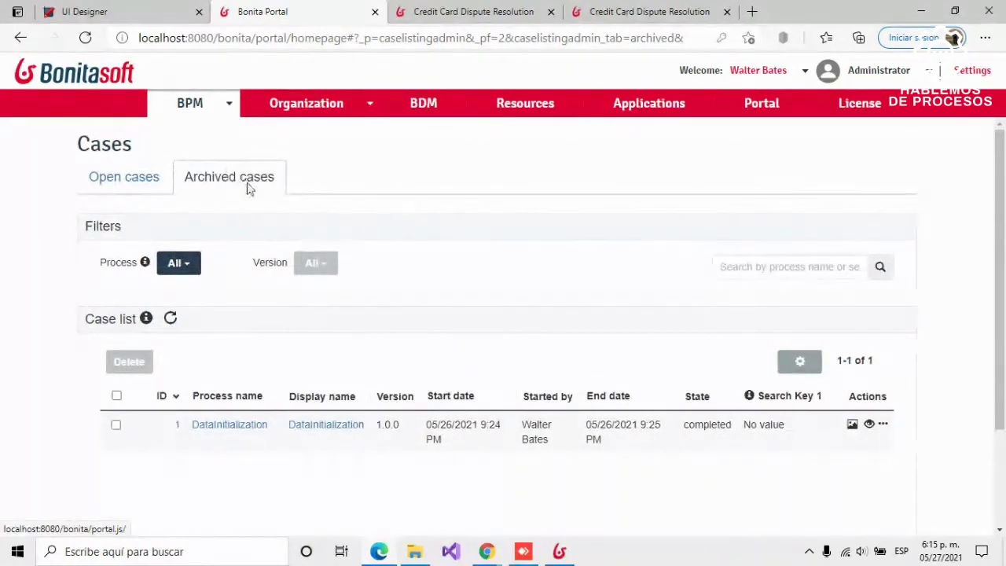
{"action": "left_click", "coordinate": [140, 186]}
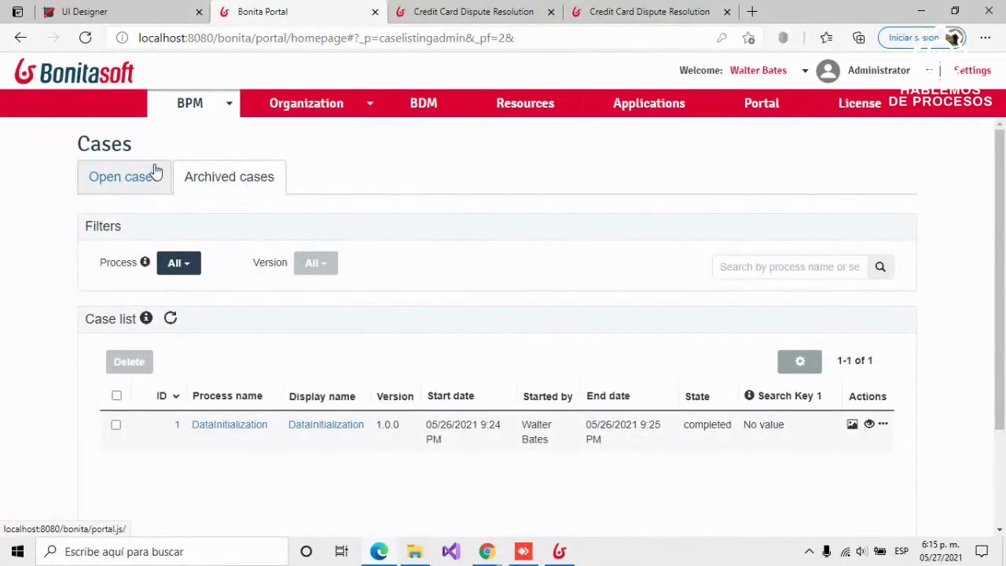
Open the details of the installed Credit Card Dispute process and examine its general information, monitoring status and Process Manager mapping
{"action": "left_click", "coordinate": [189, 121]}
{"action": "left_click", "coordinate": [203, 156]}
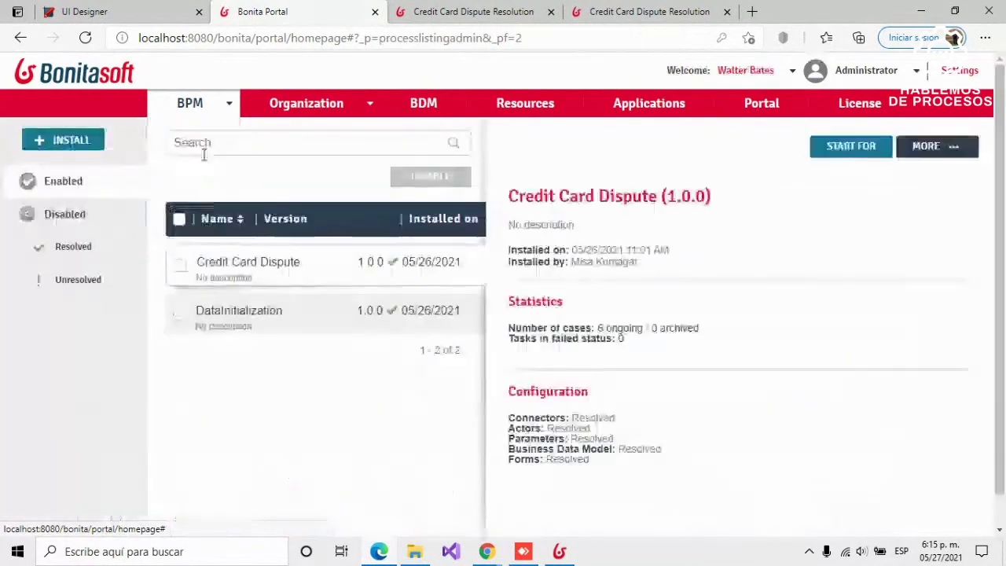
{"action": "left_click", "coordinate": [274, 271]}
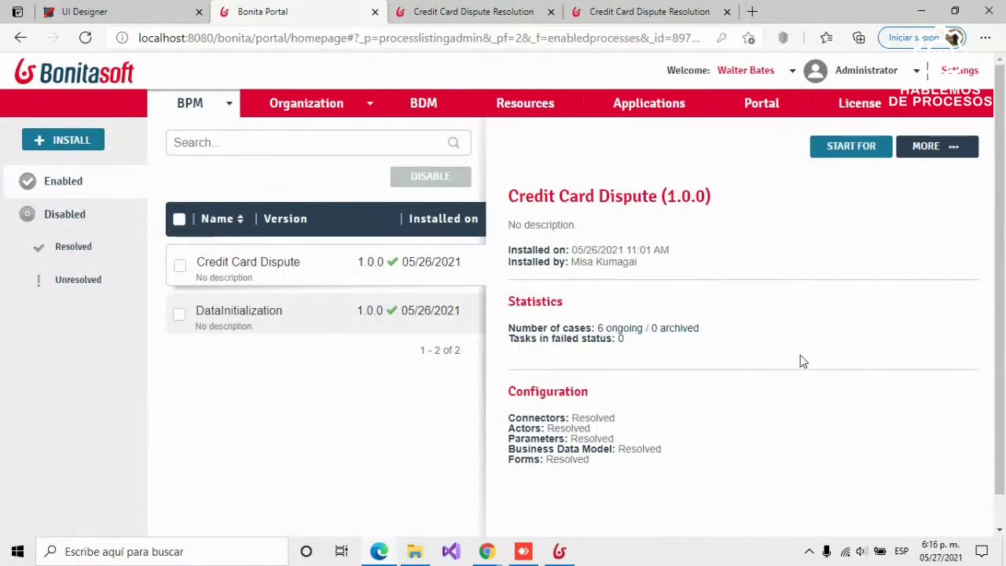
{"action": "left_click", "coordinate": [936, 153]}
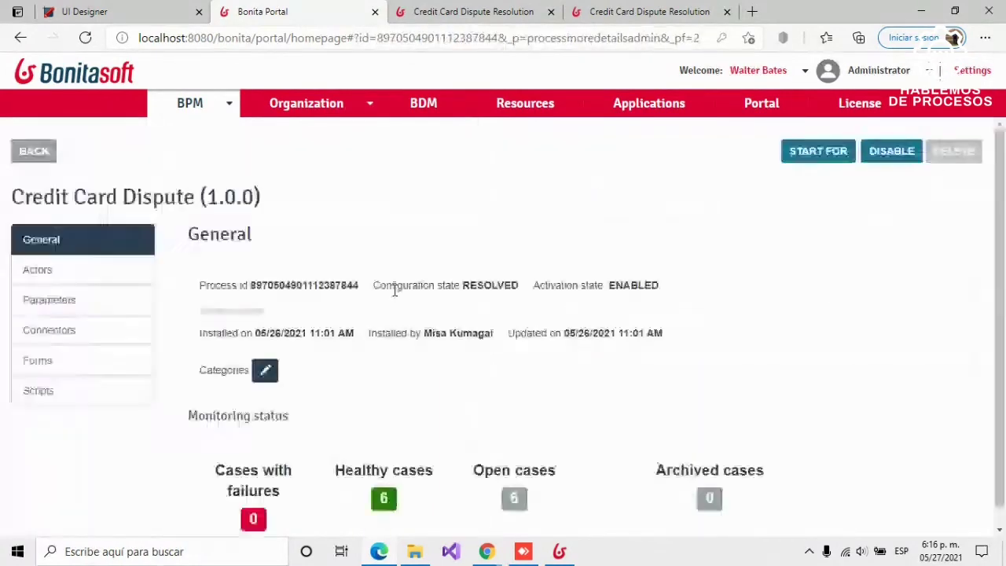
{"action": "scroll", "coordinate": [430, 311], "scroll_direction": "down", "scroll_amount": 2}
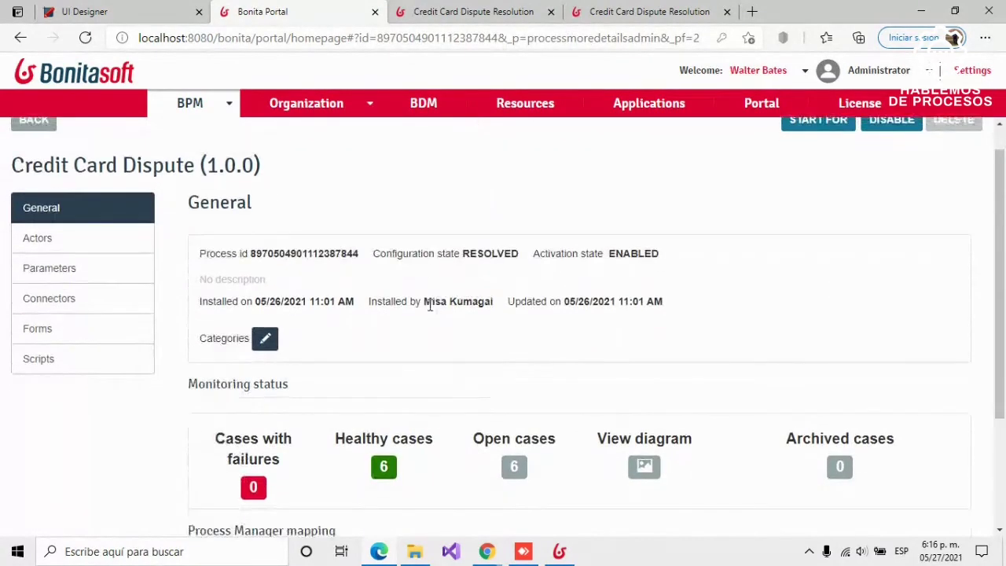
{"action": "scroll", "coordinate": [377, 307], "scroll_direction": "down", "scroll_amount": 1}
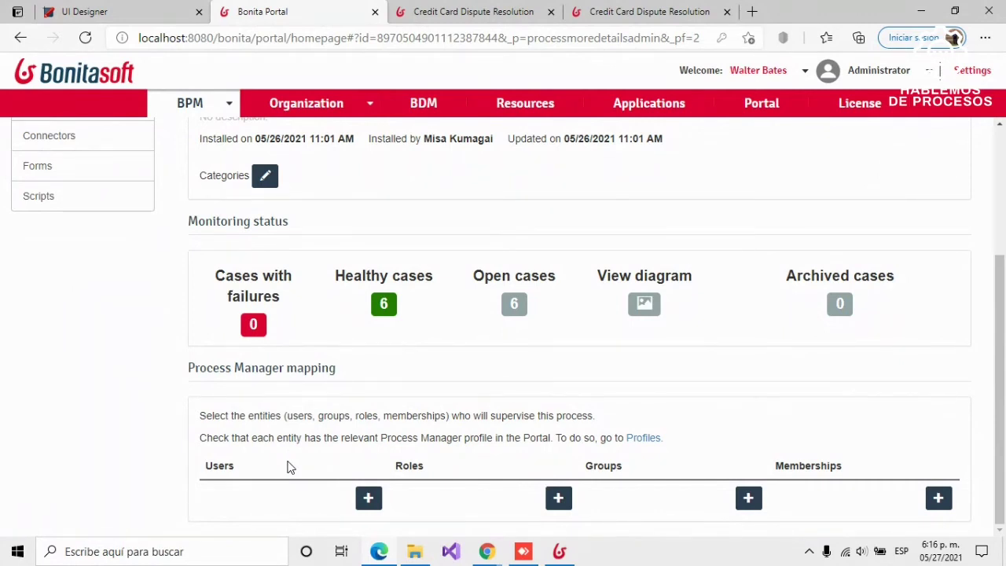
{"action": "scroll", "coordinate": [288, 467], "scroll_direction": "up", "scroll_amount": 1}
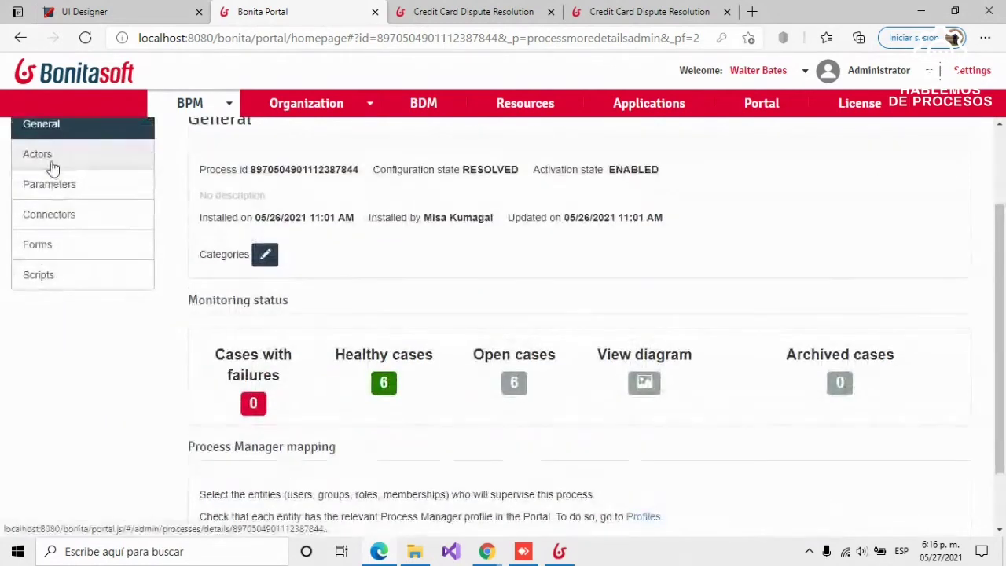
Open the actors of the Credit Card Dispute process and examine the groups mapped to each actor
{"action": "left_click", "coordinate": [37, 155]}
{"action": "scroll", "coordinate": [303, 308], "scroll_direction": "down", "scroll_amount": 1}
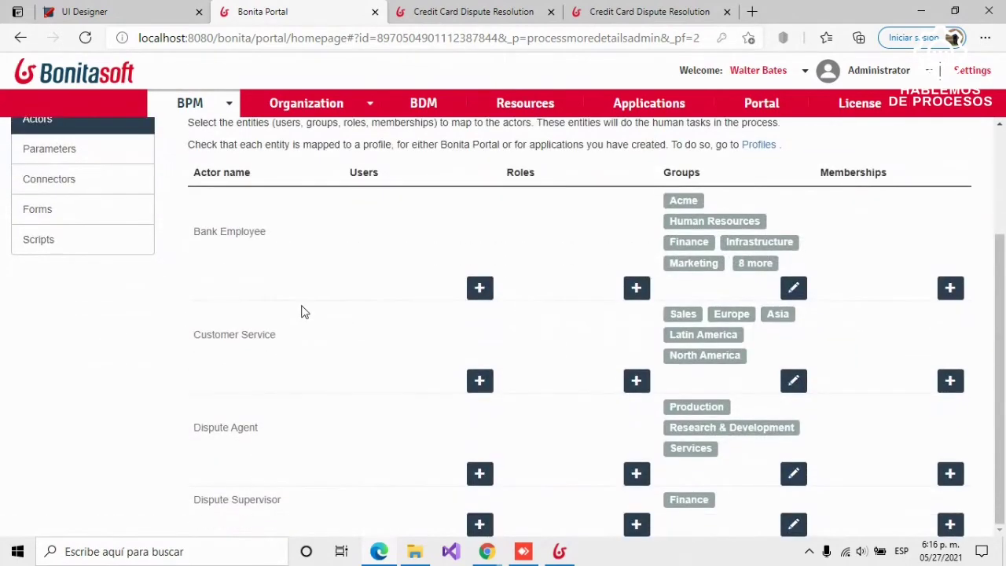
{"action": "scroll", "coordinate": [305, 312], "scroll_direction": "up", "scroll_amount": 1}
{"action": "scroll", "coordinate": [304, 312], "scroll_direction": "up", "scroll_amount": 1}
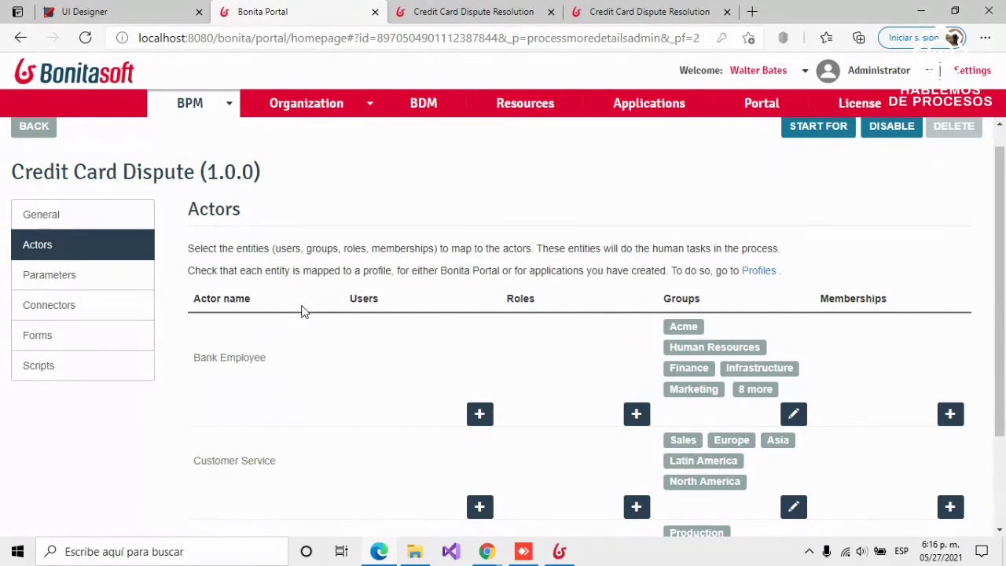
{"action": "scroll", "coordinate": [350, 318], "scroll_direction": "down", "scroll_amount": 1}
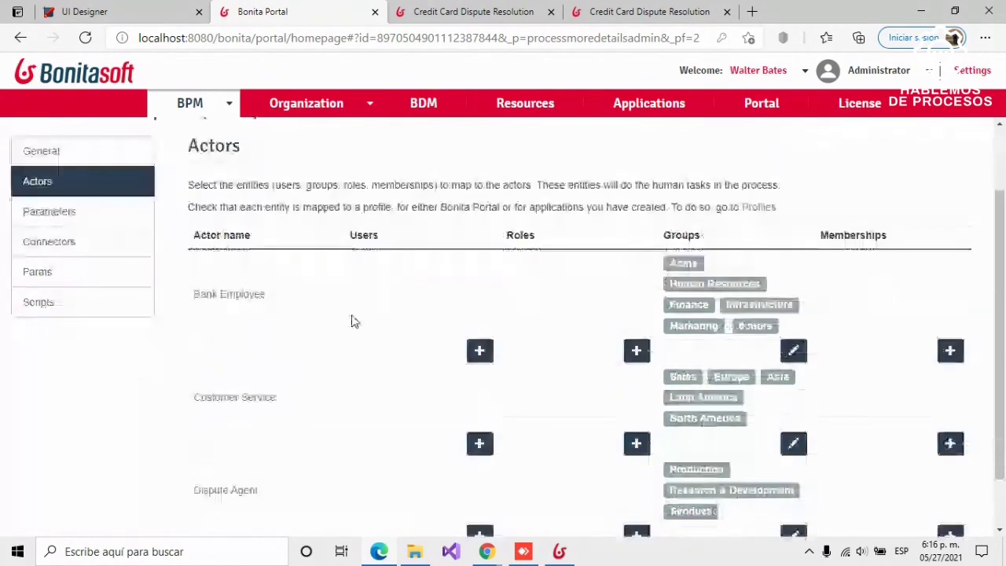
{"action": "scroll", "coordinate": [353, 320], "scroll_direction": "down", "scroll_amount": 1}
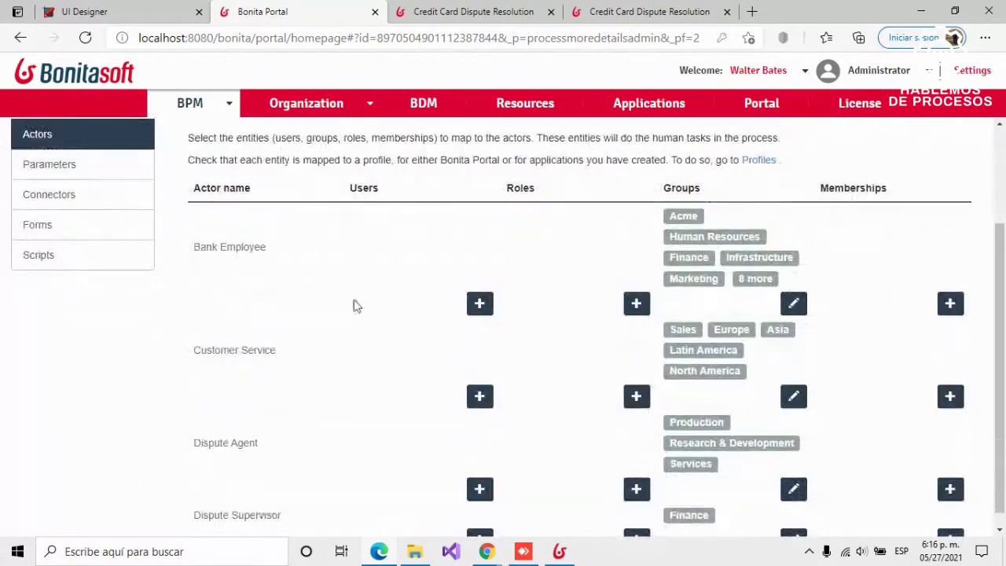
{"action": "scroll", "coordinate": [354, 305], "scroll_direction": "up", "scroll_amount": 3}
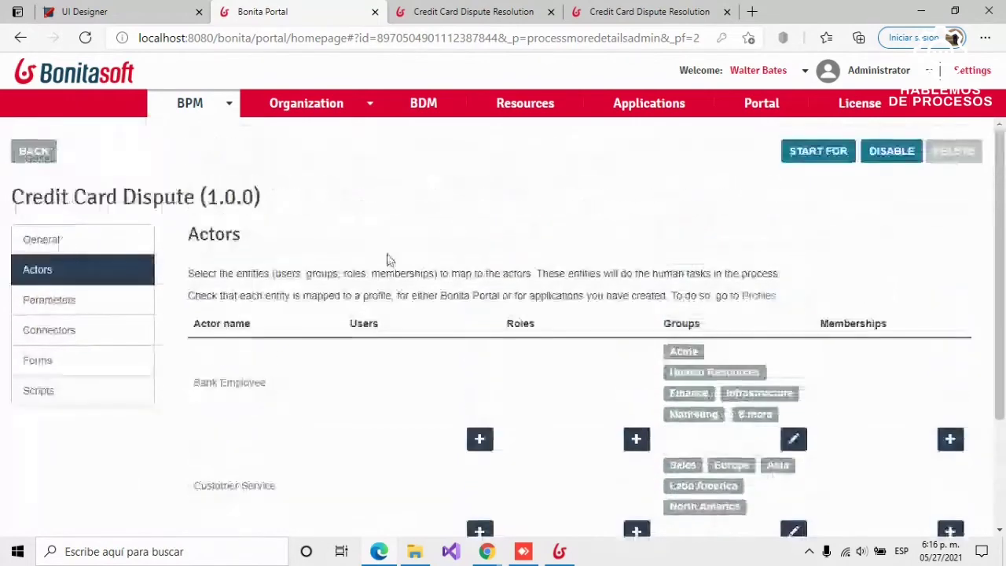
{"action": "scroll", "coordinate": [510, 291], "scroll_direction": "down", "scroll_amount": 1}
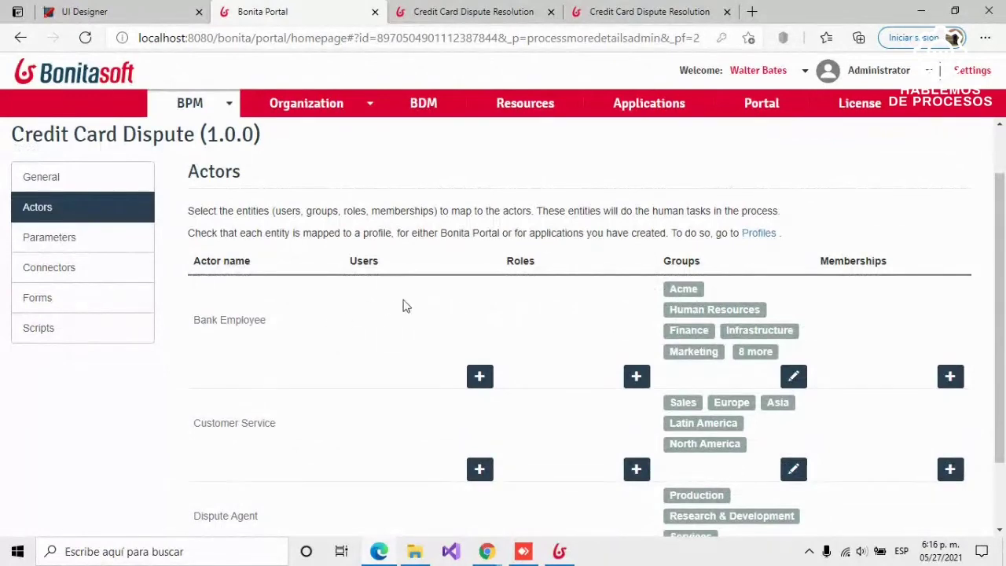
{"action": "scroll", "coordinate": [573, 307], "scroll_direction": "down", "scroll_amount": 1}
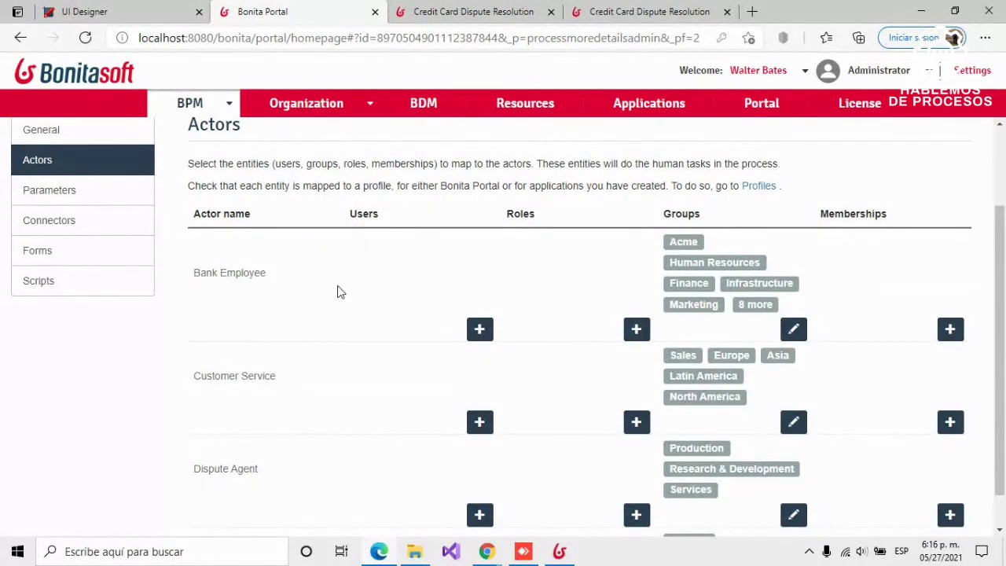
View the Credit Card Dispute process's connectors and examine its form mapping and form list
{"action": "left_click", "coordinate": [61, 224]}
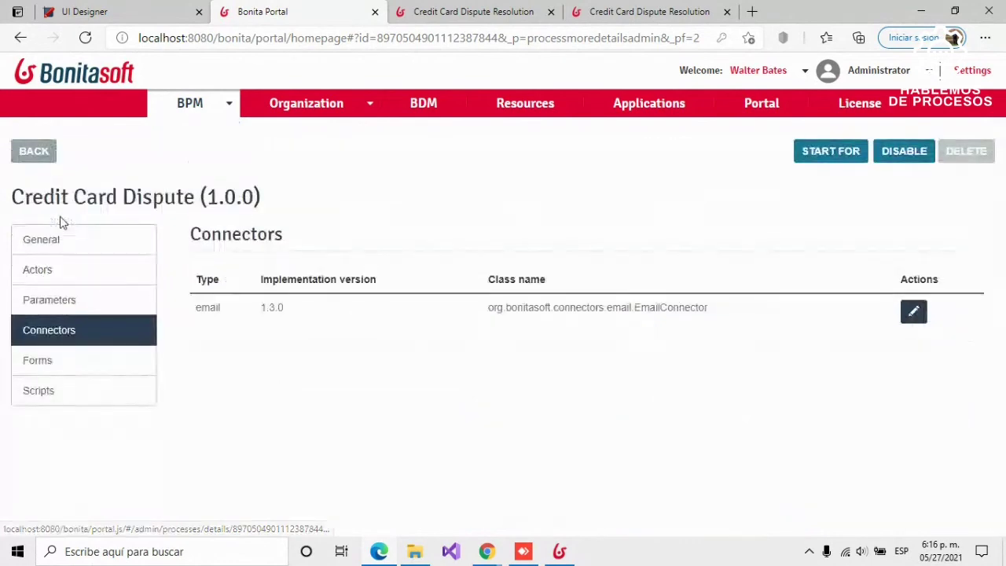
{"action": "left_click", "coordinate": [46, 364]}
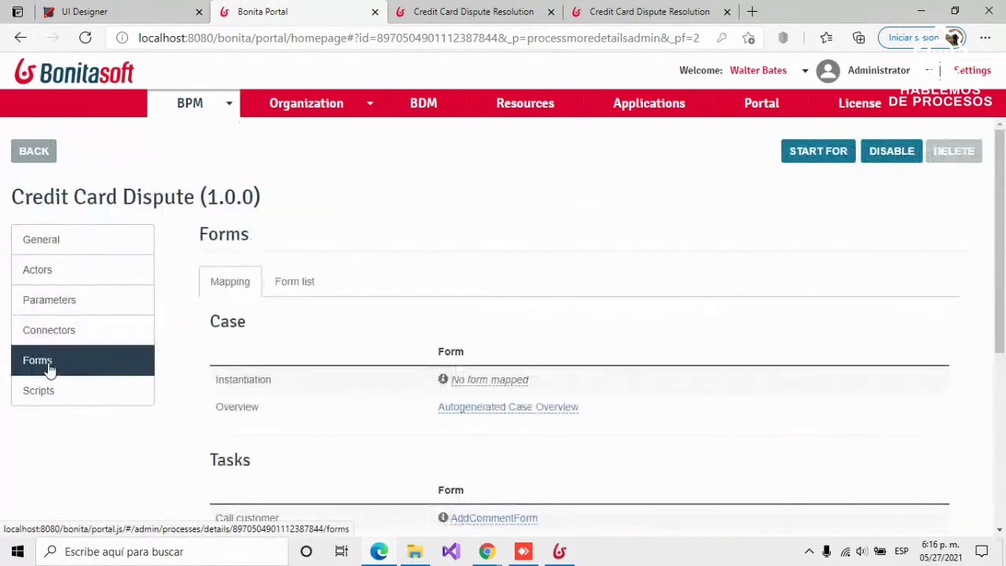
{"action": "scroll", "coordinate": [311, 250], "scroll_direction": "down", "scroll_amount": 1}
{"action": "scroll", "coordinate": [312, 250], "scroll_direction": "down", "scroll_amount": 1}
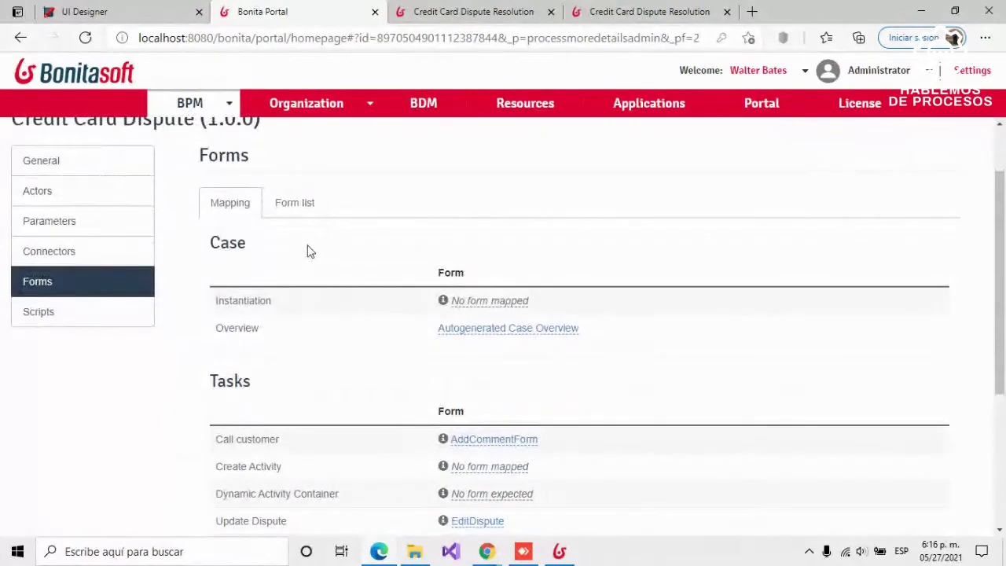
{"action": "scroll", "coordinate": [309, 250], "scroll_direction": "down", "scroll_amount": 1}
{"action": "scroll", "coordinate": [309, 260], "scroll_direction": "down", "scroll_amount": 1}
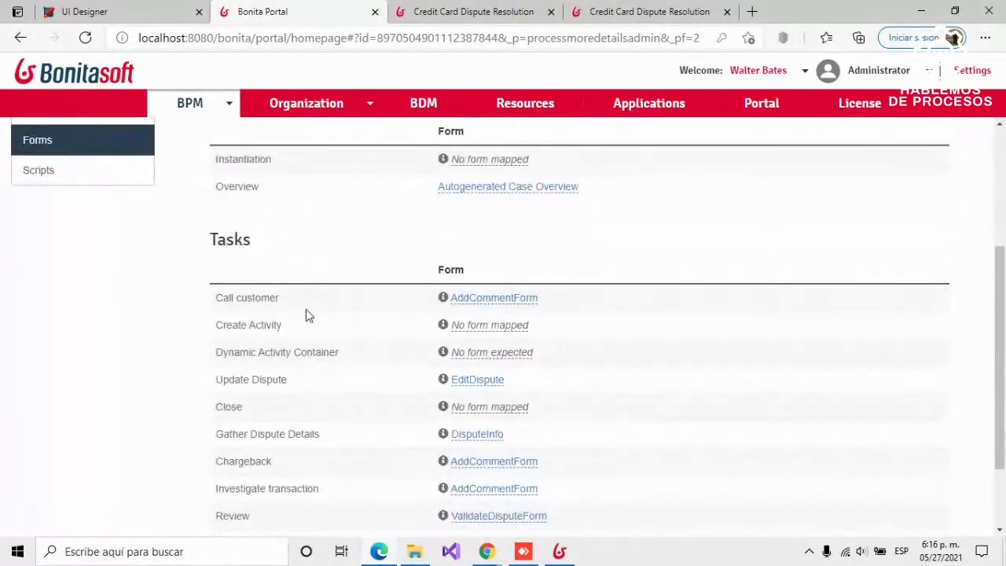
{"action": "scroll", "coordinate": [305, 315], "scroll_direction": "down", "scroll_amount": 1}
{"action": "scroll", "coordinate": [305, 330], "scroll_direction": "up", "scroll_amount": 2}
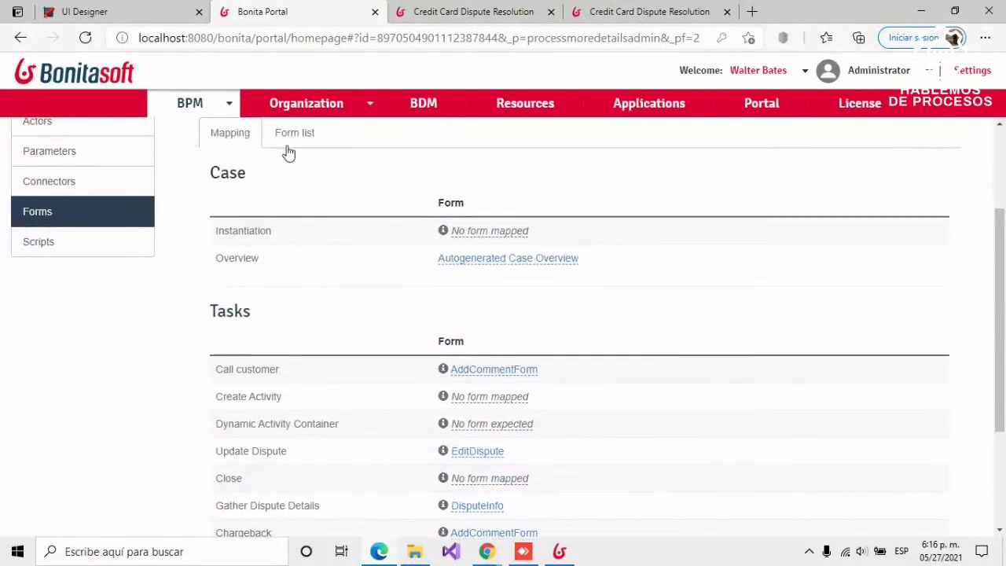
{"action": "left_click", "coordinate": [291, 142]}
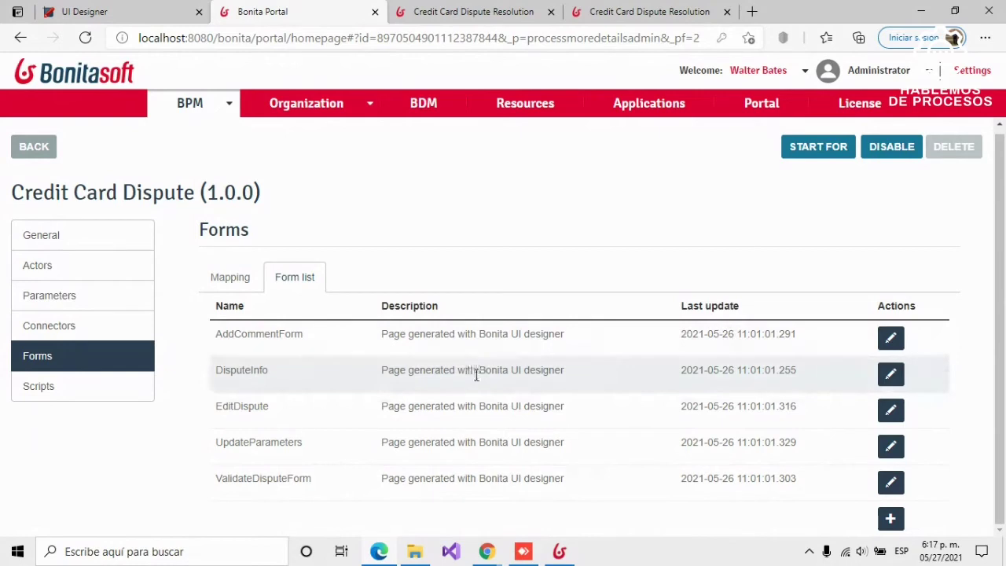
Inspect the process scripts, viewing the content of Call customer's displayName() and of initCustomer without changing either
{"action": "left_click", "coordinate": [63, 390]}
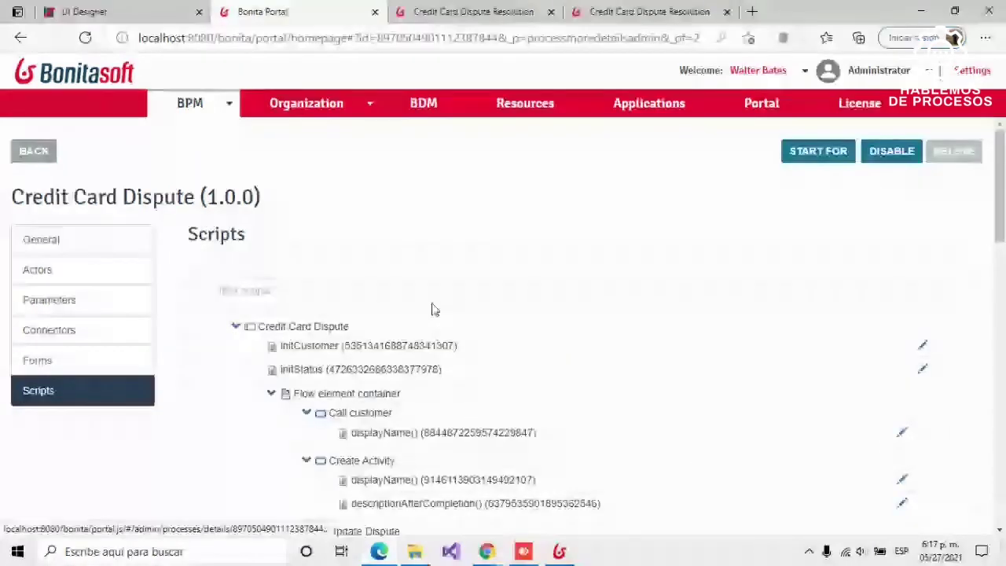
{"action": "scroll", "coordinate": [550, 330], "scroll_direction": "down", "scroll_amount": 1}
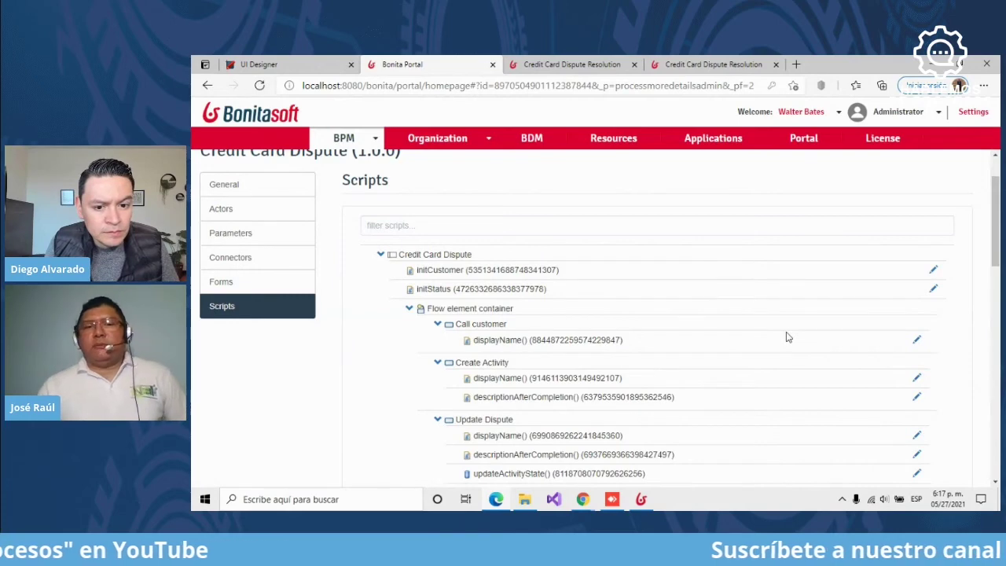
{"action": "left_click", "coordinate": [916, 340]}
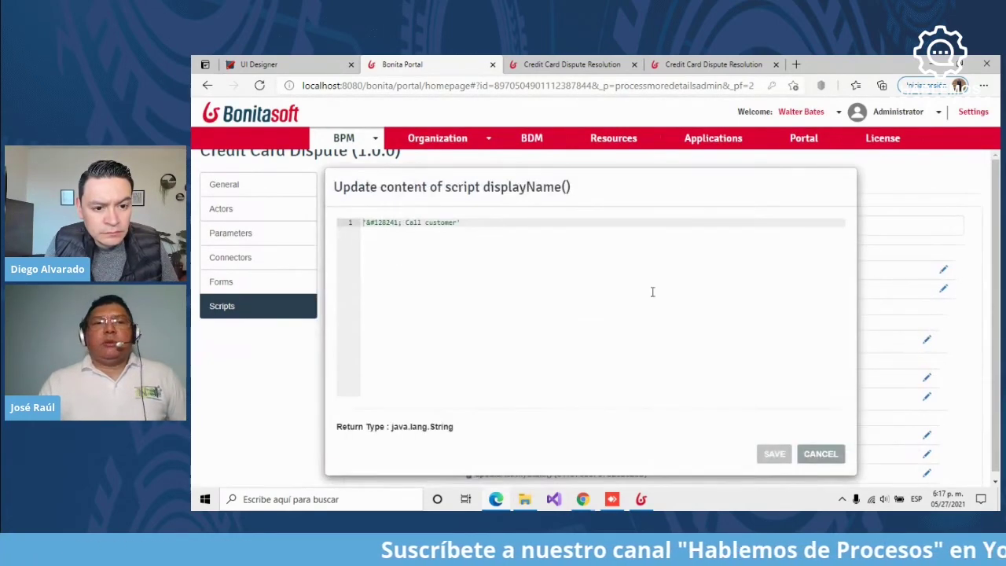
{"action": "left_click", "coordinate": [806, 454]}
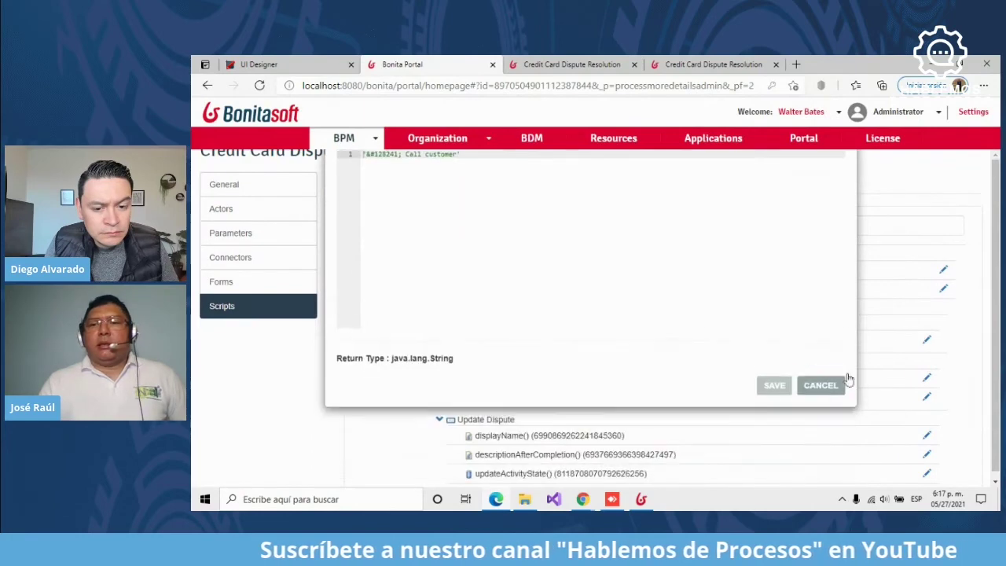
{"action": "left_click", "coordinate": [934, 272]}
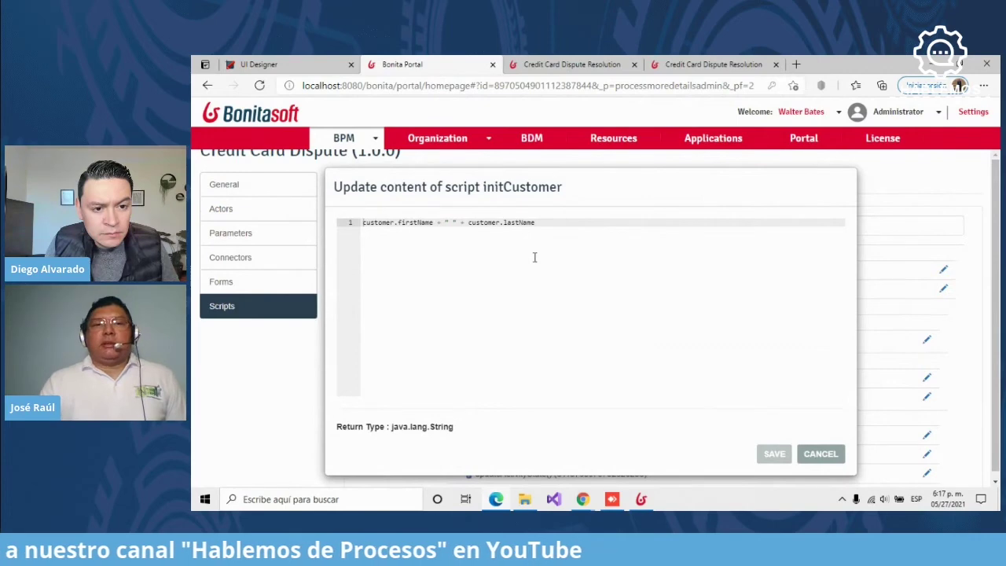
{"action": "left_click", "coordinate": [822, 454]}
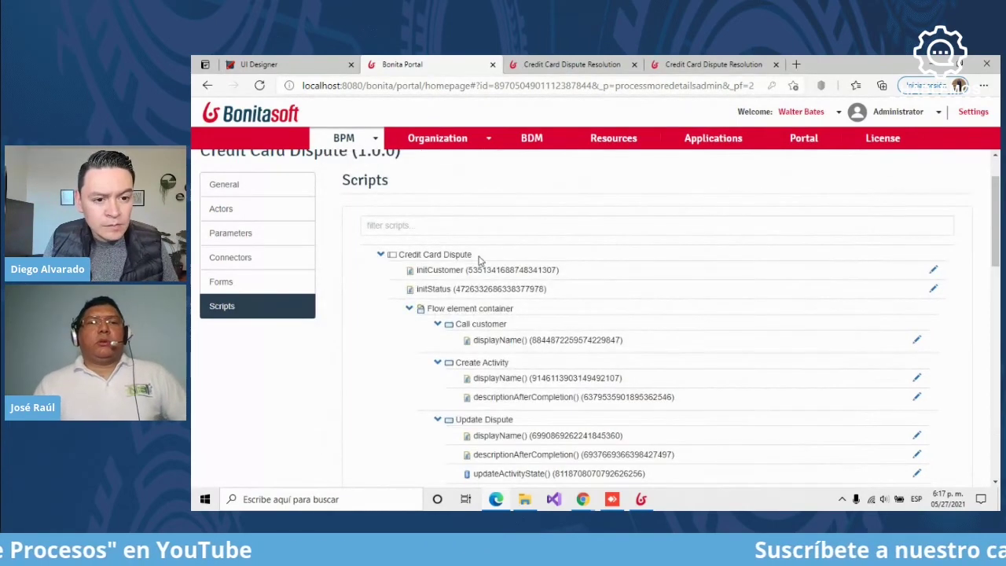
Leave the Credit Card Dispute process details and open the monitoring overview of open cases
{"action": "scroll", "coordinate": [487, 266], "scroll_direction": "up", "scroll_amount": 1}
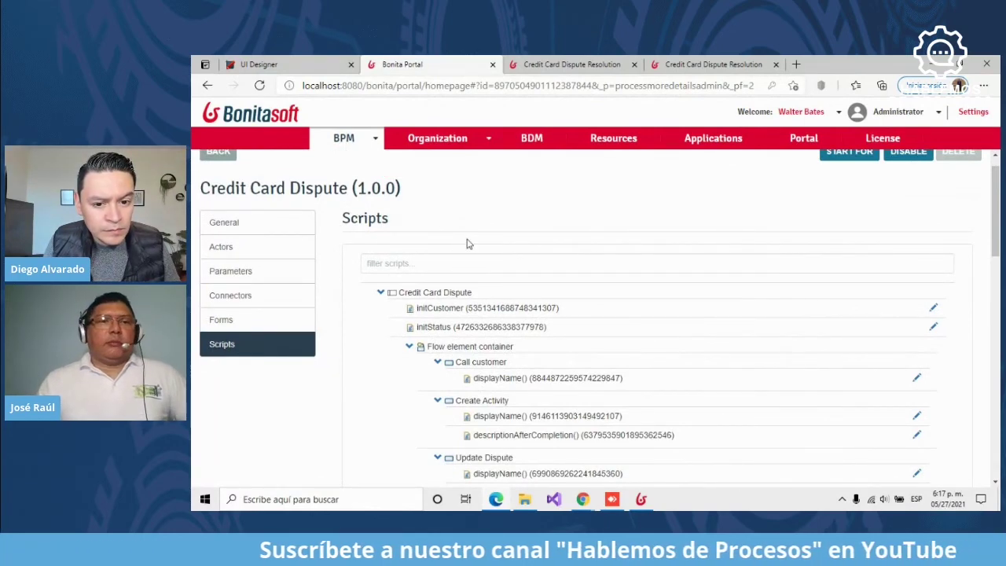
{"action": "scroll", "coordinate": [313, 232], "scroll_direction": "up", "scroll_amount": 1}
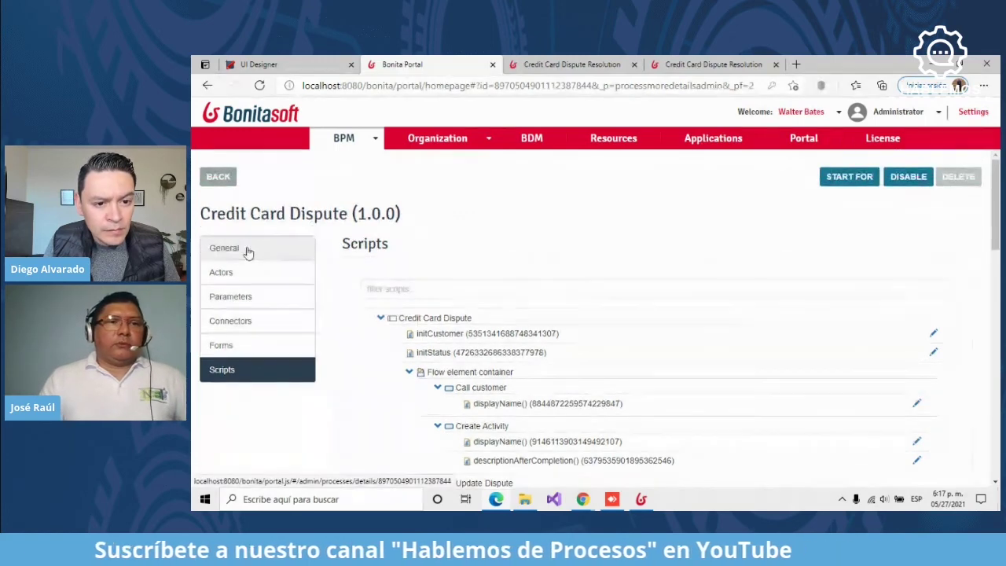
{"action": "left_click", "coordinate": [220, 178]}
{"action": "left_click", "coordinate": [341, 147]}
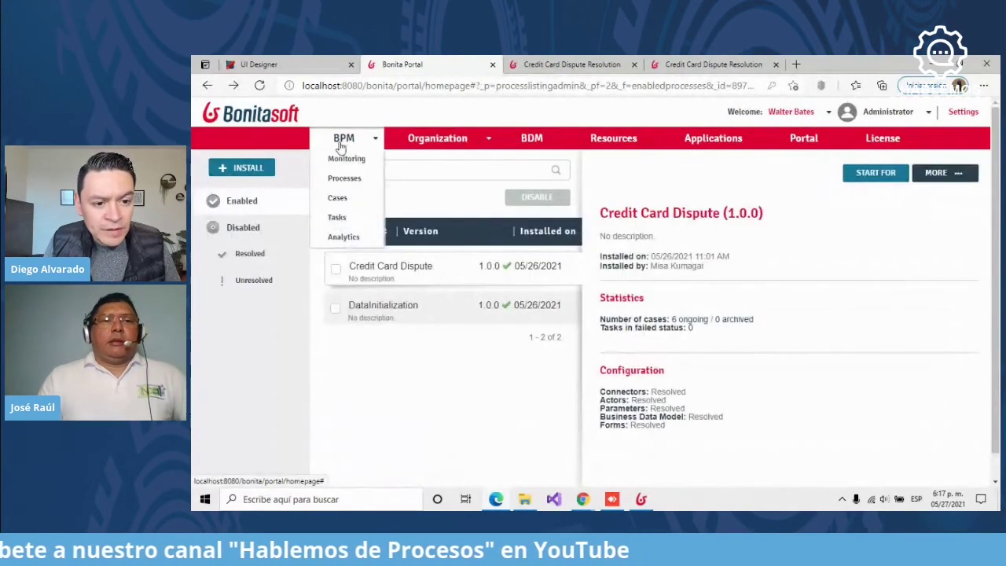
{"action": "left_click", "coordinate": [460, 192]}
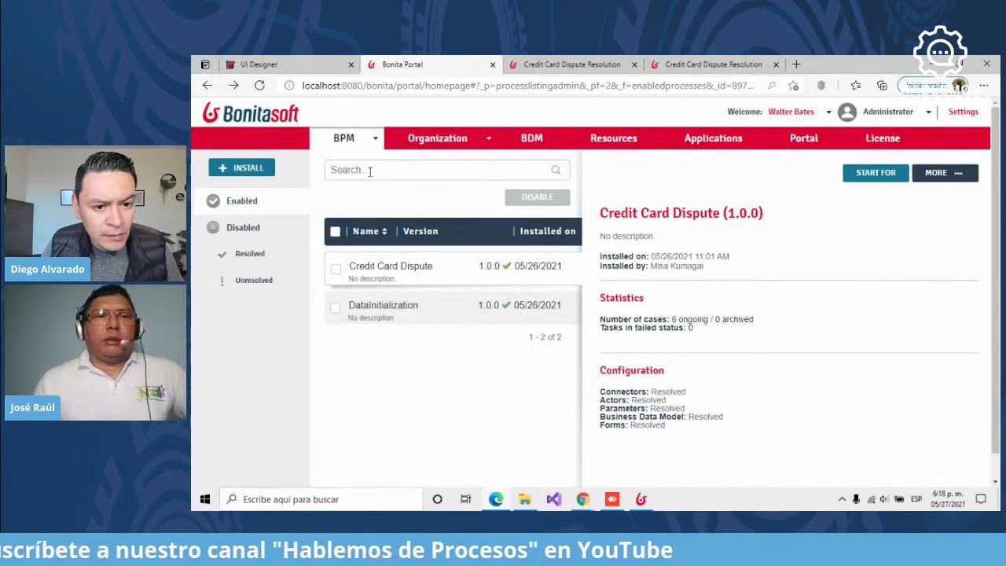
{"action": "left_click", "coordinate": [364, 144]}
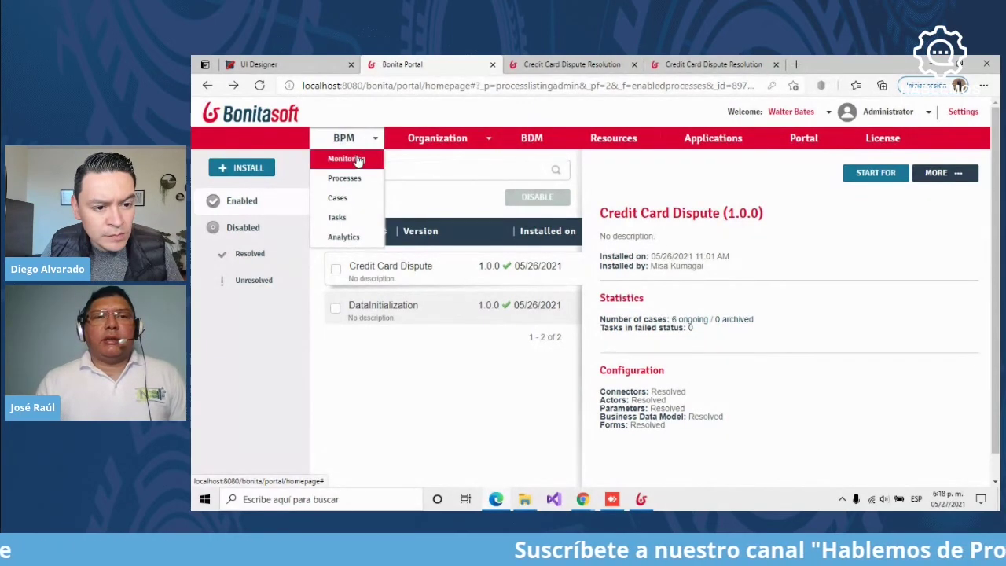
{"action": "left_click", "coordinate": [358, 160]}
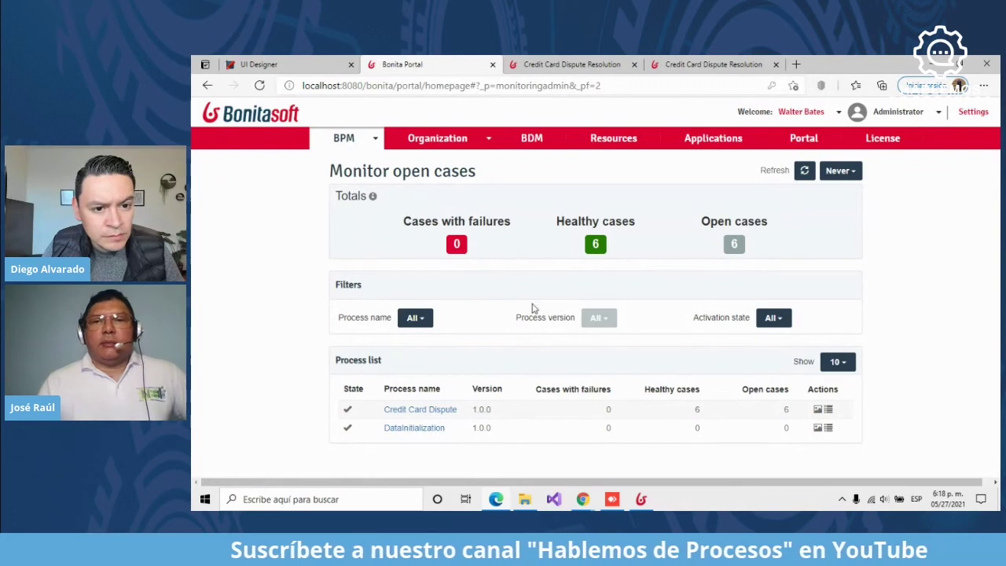
Open the case list, view the overview of case 7 with its business data, and return to the list
{"action": "left_click", "coordinate": [374, 141]}
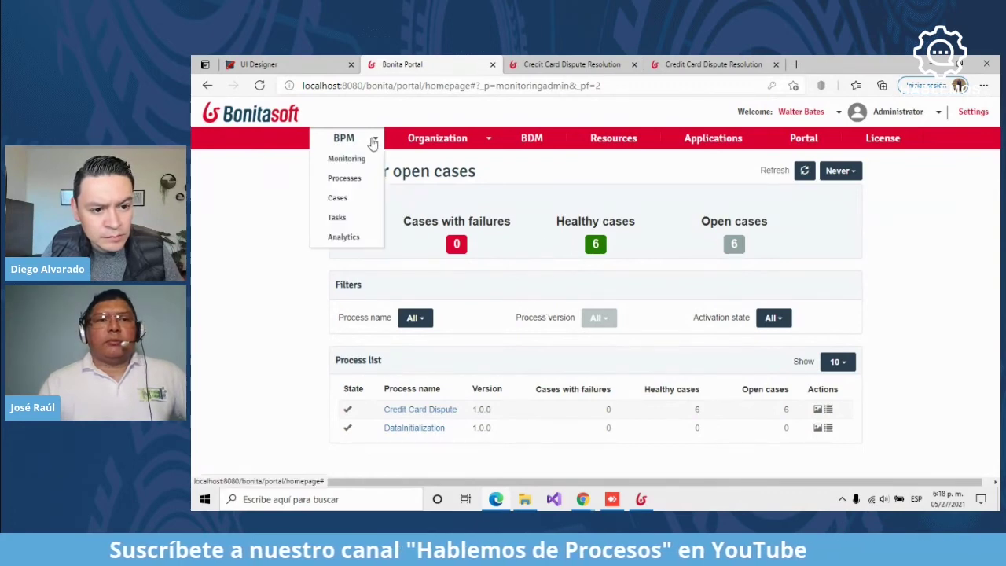
{"action": "left_click", "coordinate": [346, 199]}
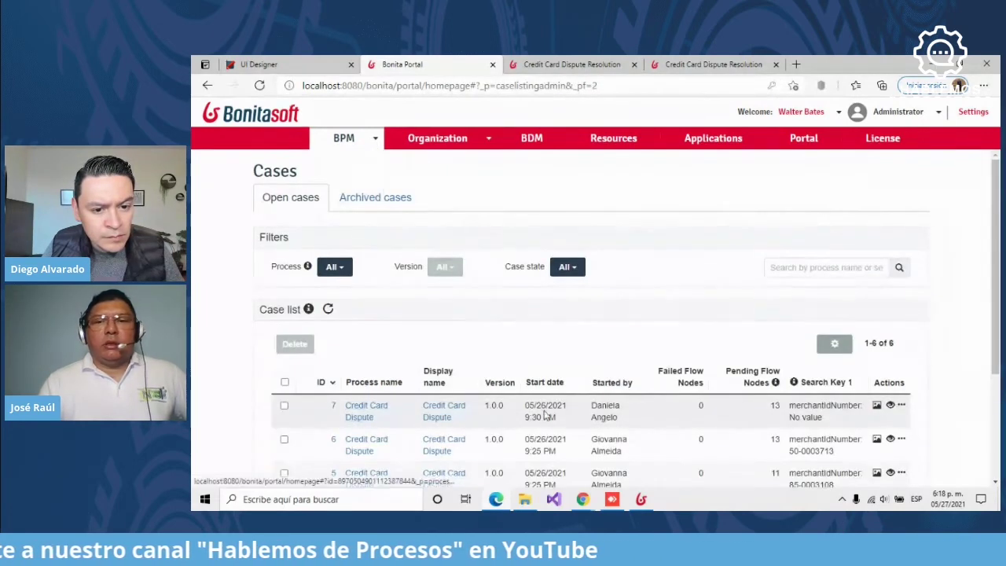
{"action": "left_click", "coordinate": [892, 411]}
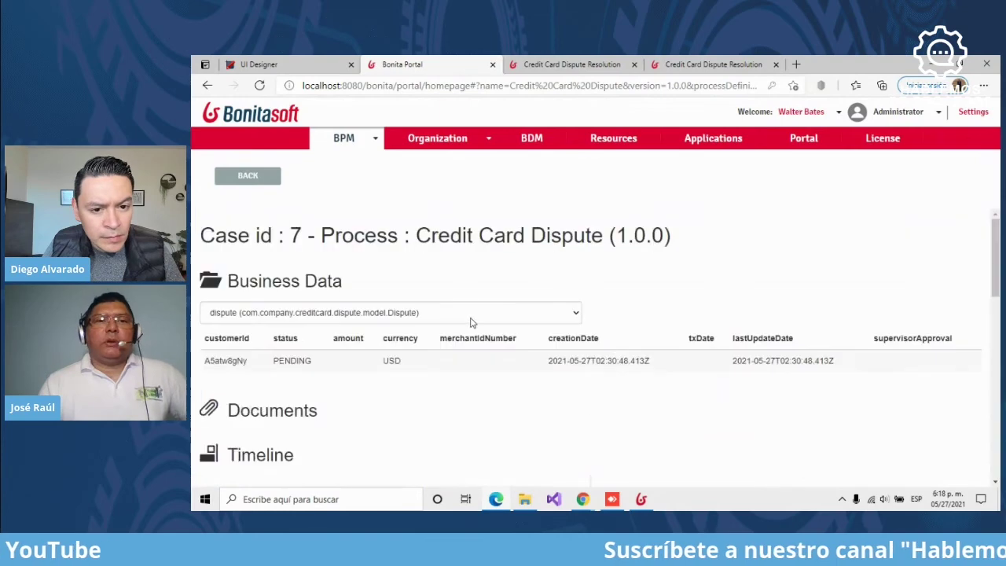
{"action": "left_click", "coordinate": [257, 178]}
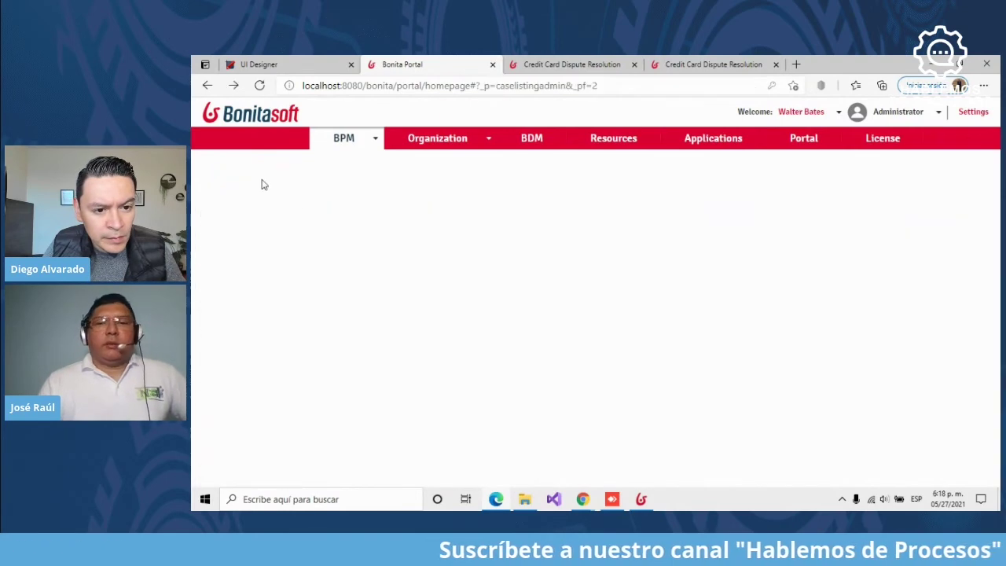
View the process diagram of case 7 and return to the list of open cases
{"action": "left_click", "coordinate": [876, 405]}
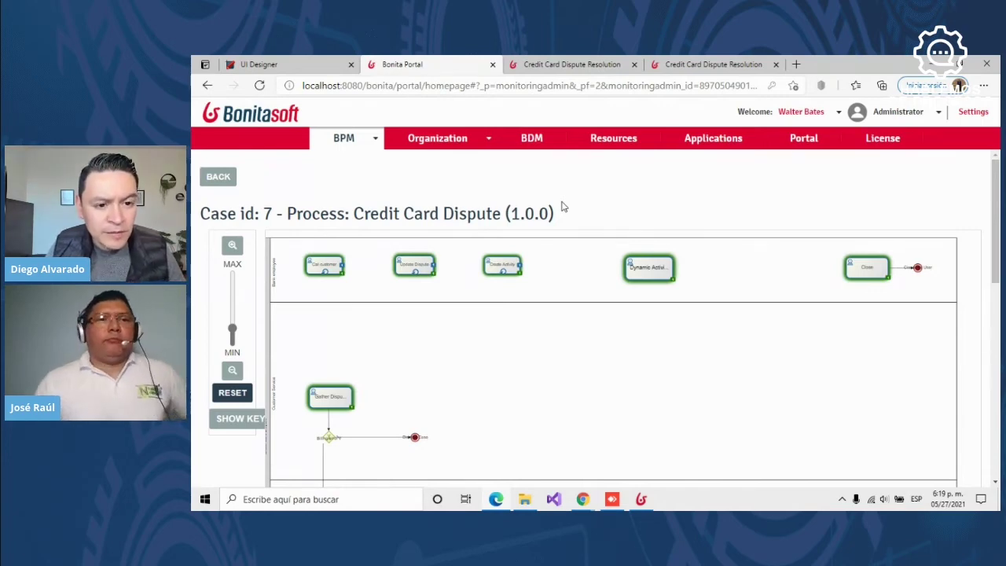
{"action": "left_click", "coordinate": [217, 176]}
{"action": "left_click", "coordinate": [361, 142]}
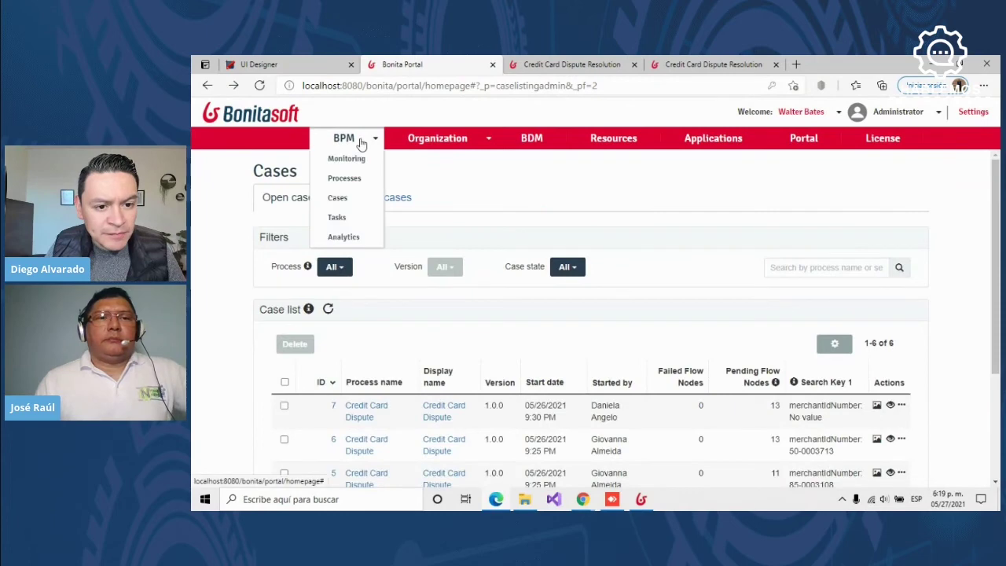
{"action": "left_click", "coordinate": [443, 179]}
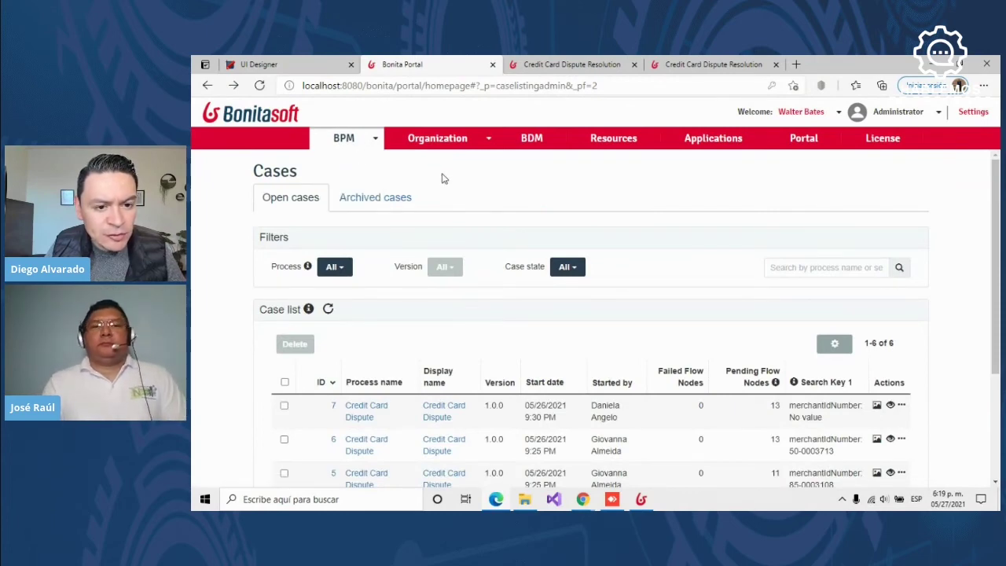